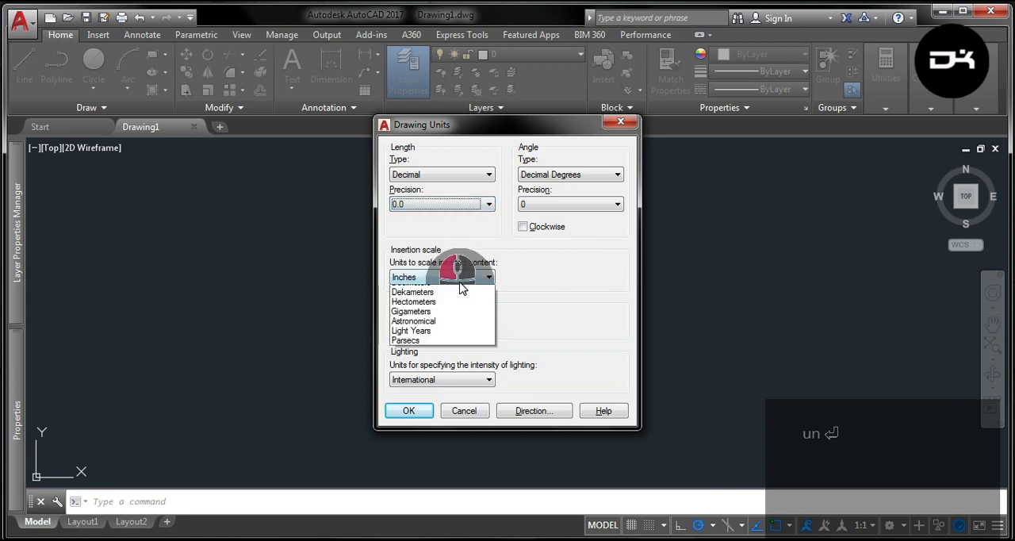
- Set the drawing's insertion scale units to Millimeters
left_click(456, 338)
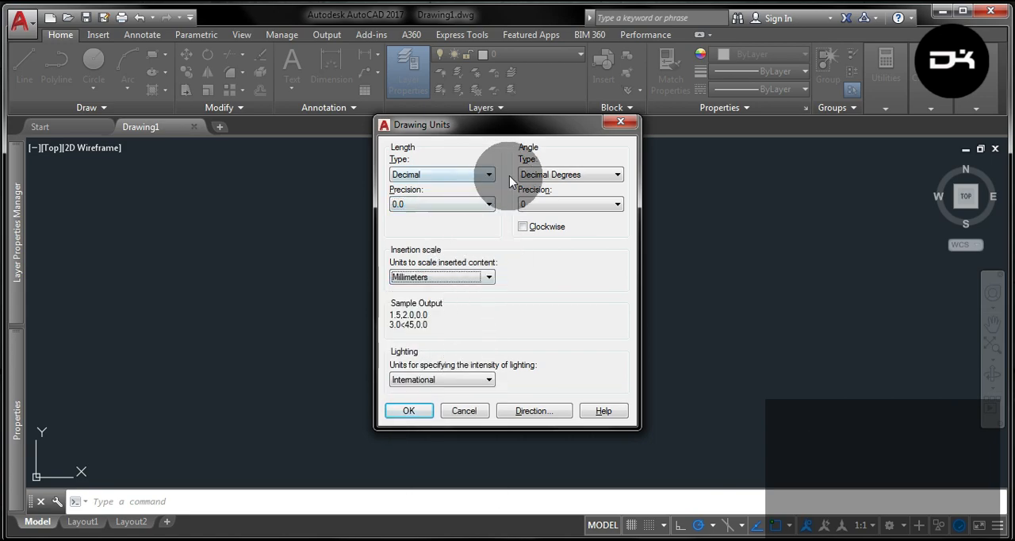
left_click(409, 411)
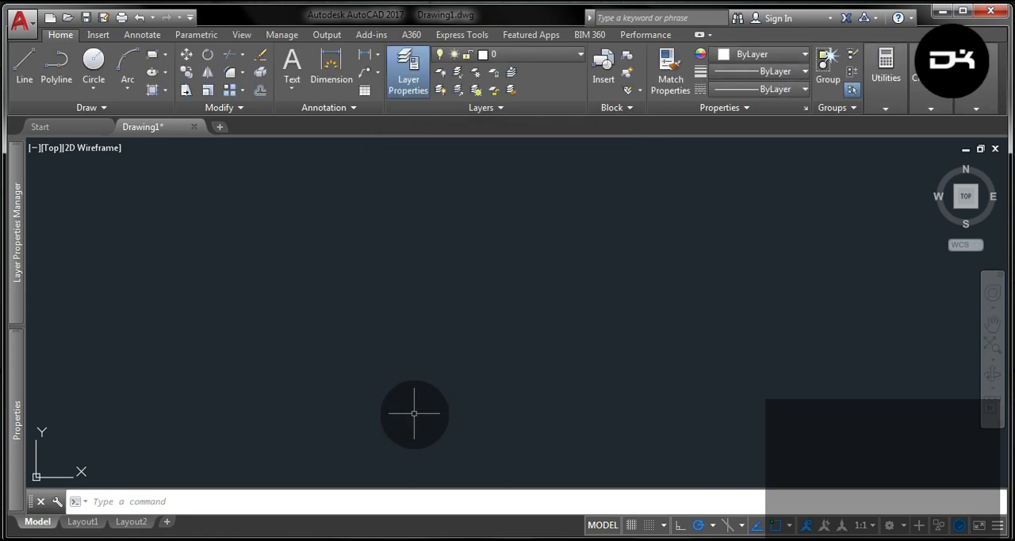
- Create three new layers named Background, Drawing and Dimentions
mouse_move(17, 229)
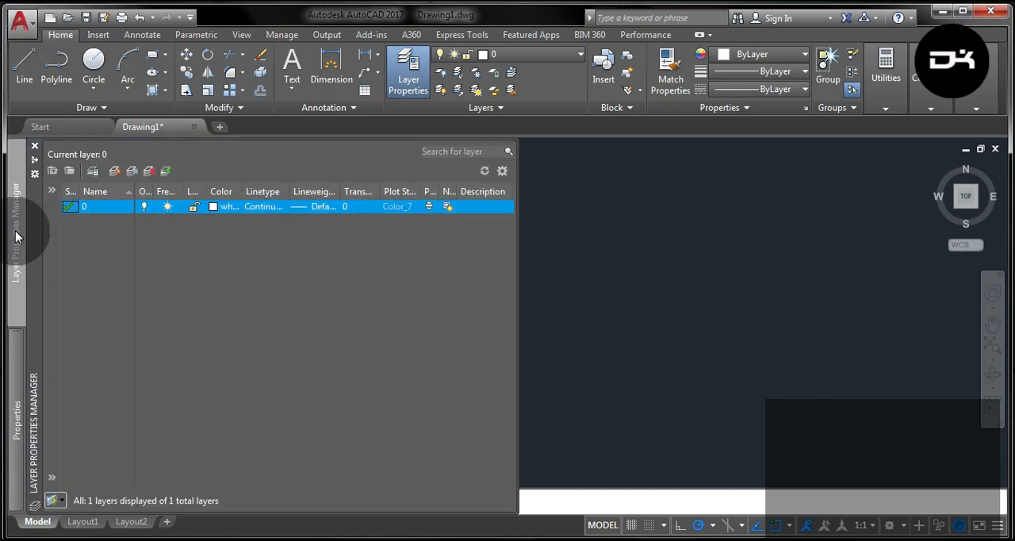
left_click(115, 171)
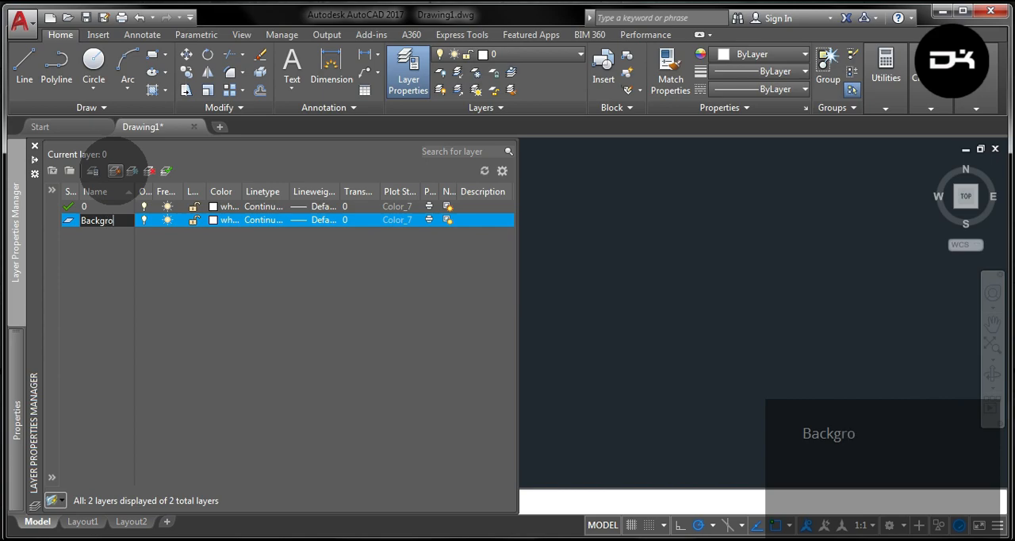
left_click(115, 172)
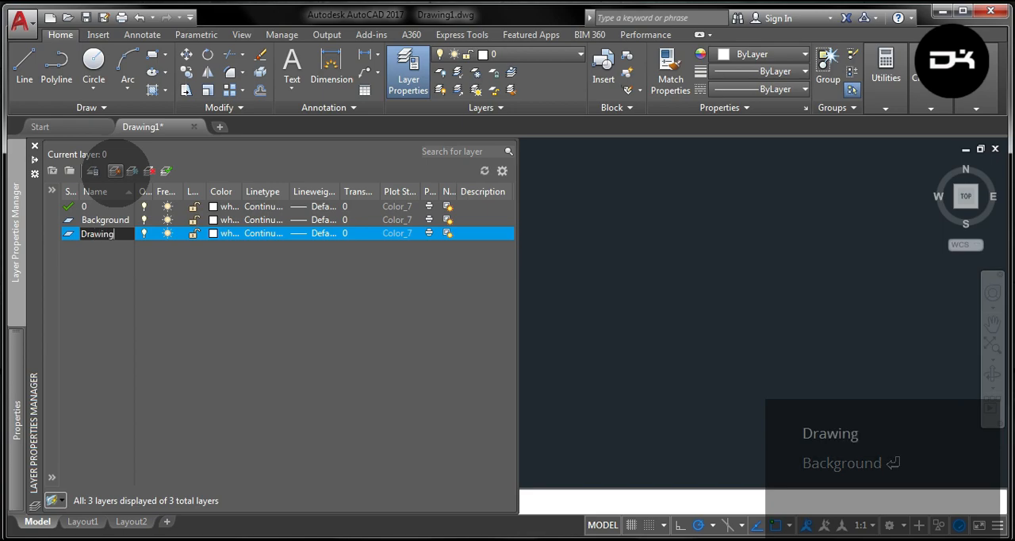
left_click(115, 172)
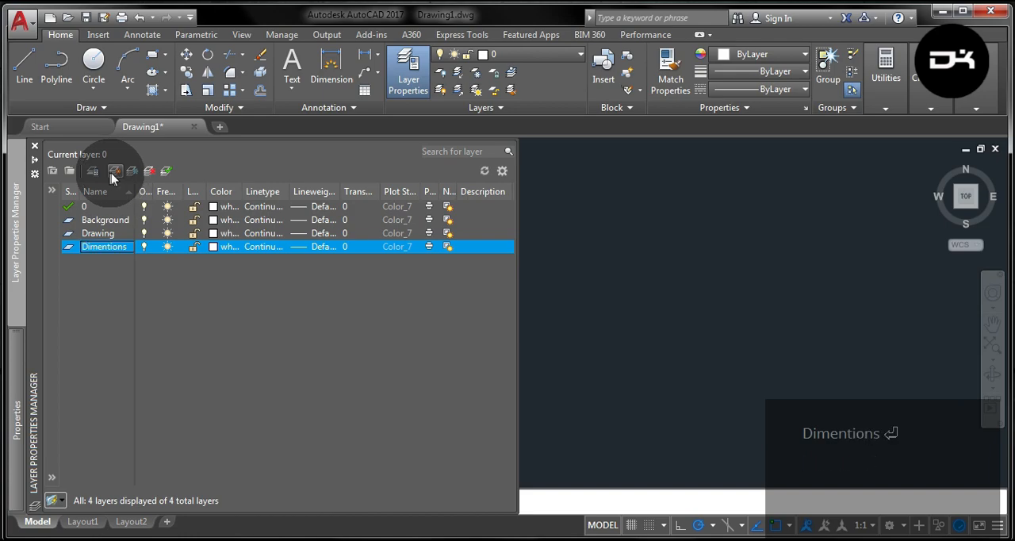
- Give the Background layer colour 8 and a transparency of 40
left_click(212, 220)
left_click(472, 311)
left_click(488, 396)
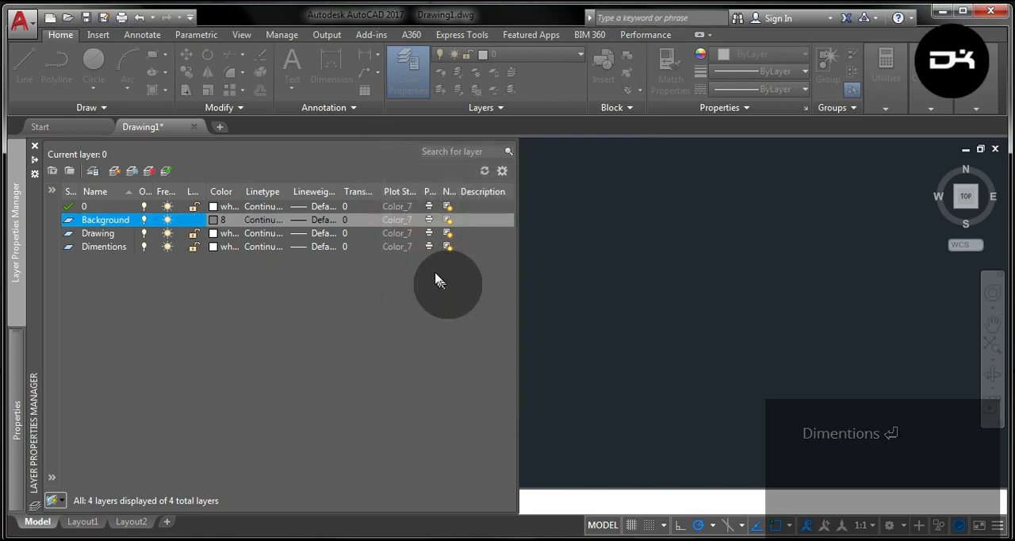
left_click(361, 229)
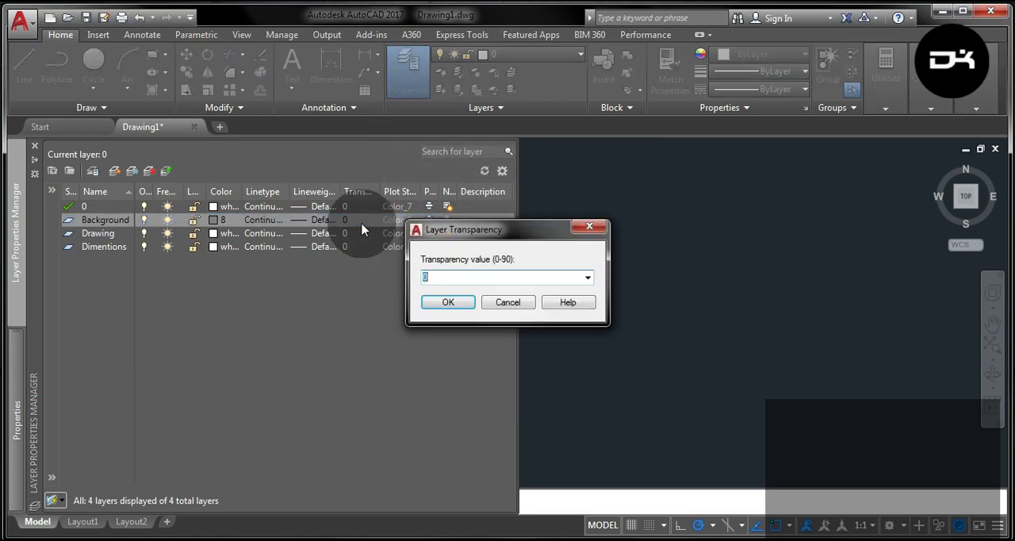
type("40")
key("Return")
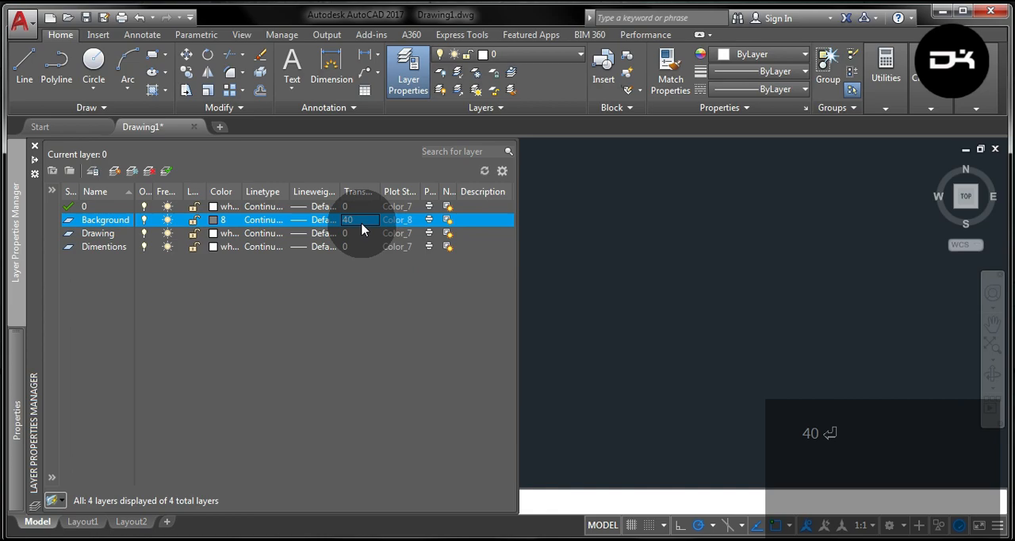
- Set the Dimentions layer's colour to index 250 and make Background the current layer
left_click(216, 246)
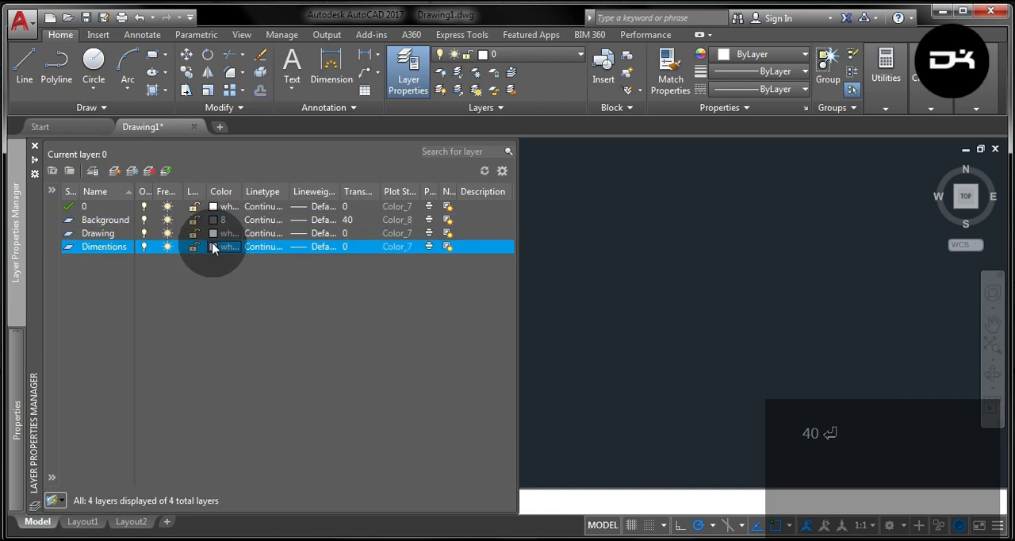
left_click(218, 247)
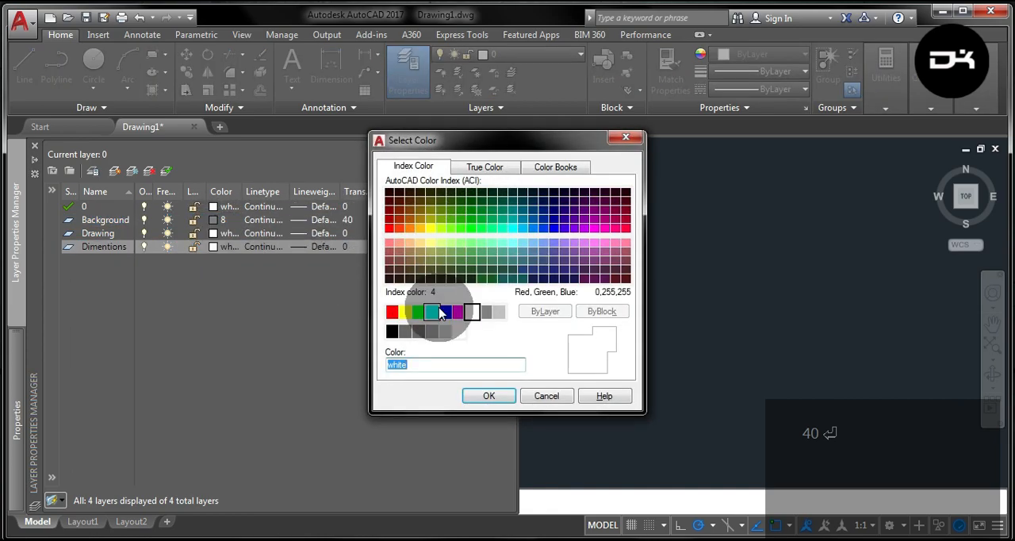
left_click(392, 331)
left_click(492, 395)
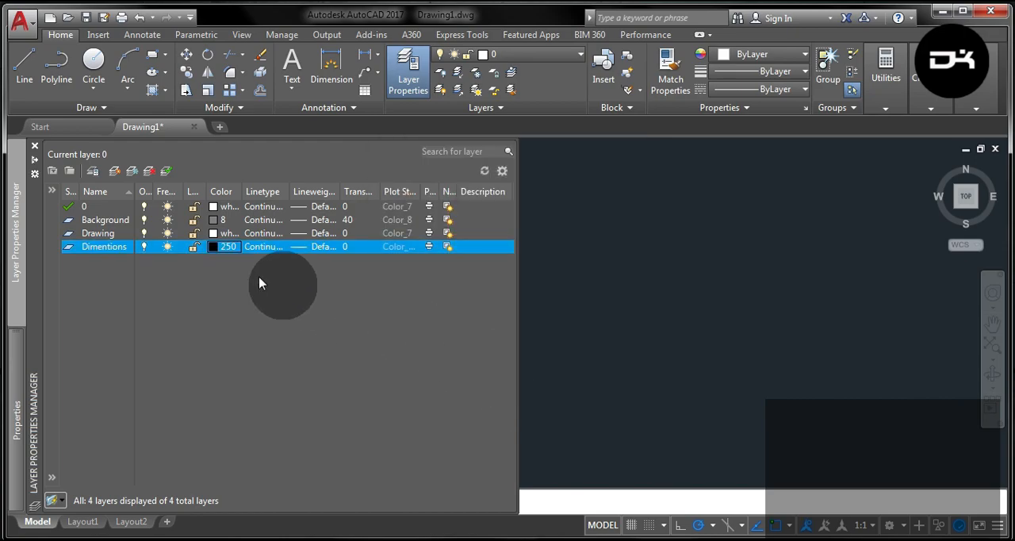
double_click(127, 220)
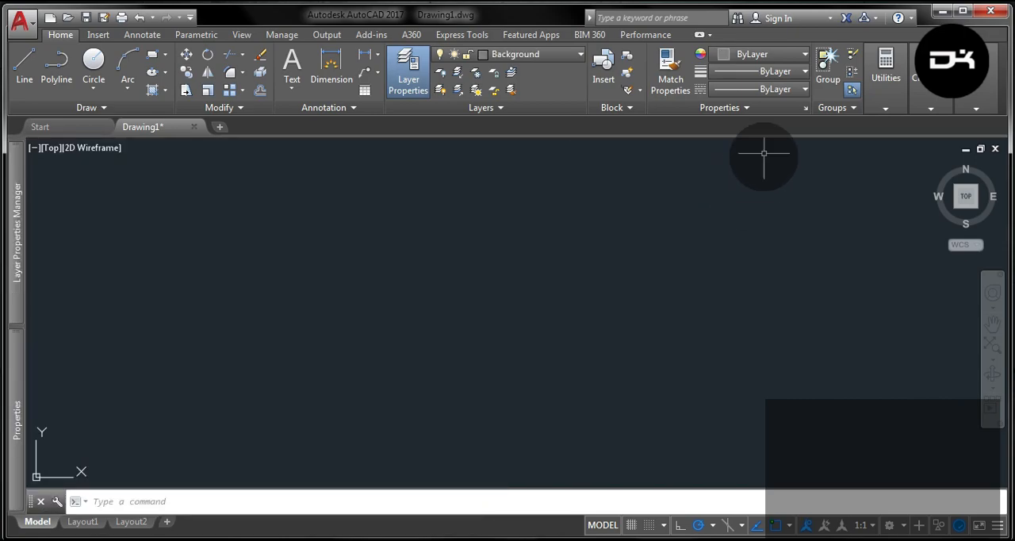
- Load the ISO dash linetype ACAD_ISO02W100 from acad.lin into the drawing
left_click(781, 89)
left_click(731, 164)
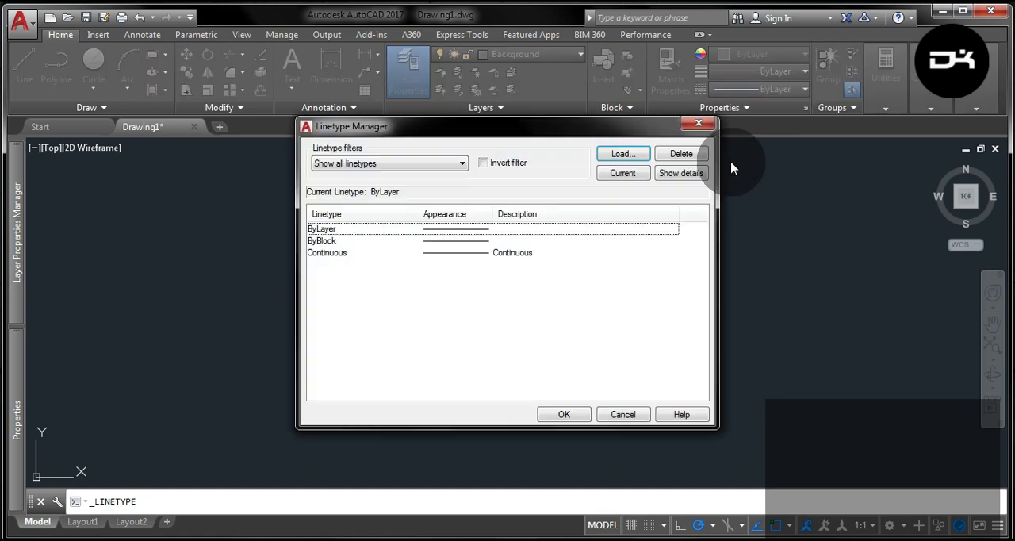
left_click(635, 154)
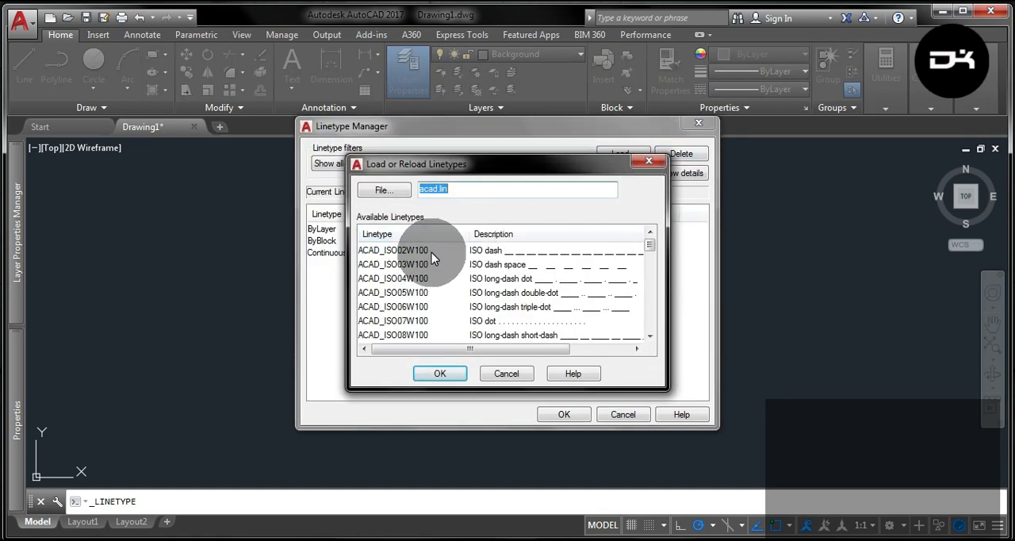
left_click(431, 251)
left_click(448, 373)
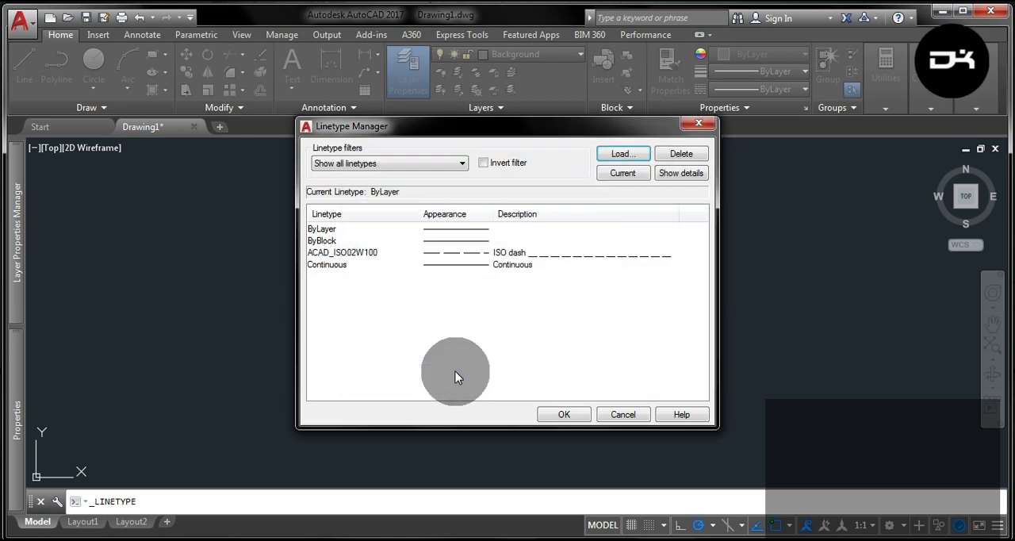
left_click(563, 415)
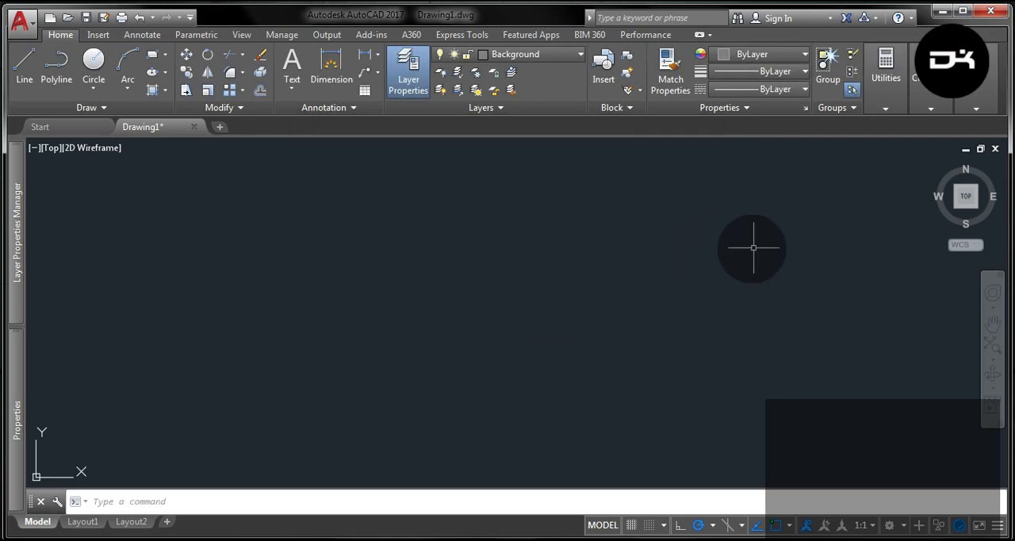
left_click(787, 525)
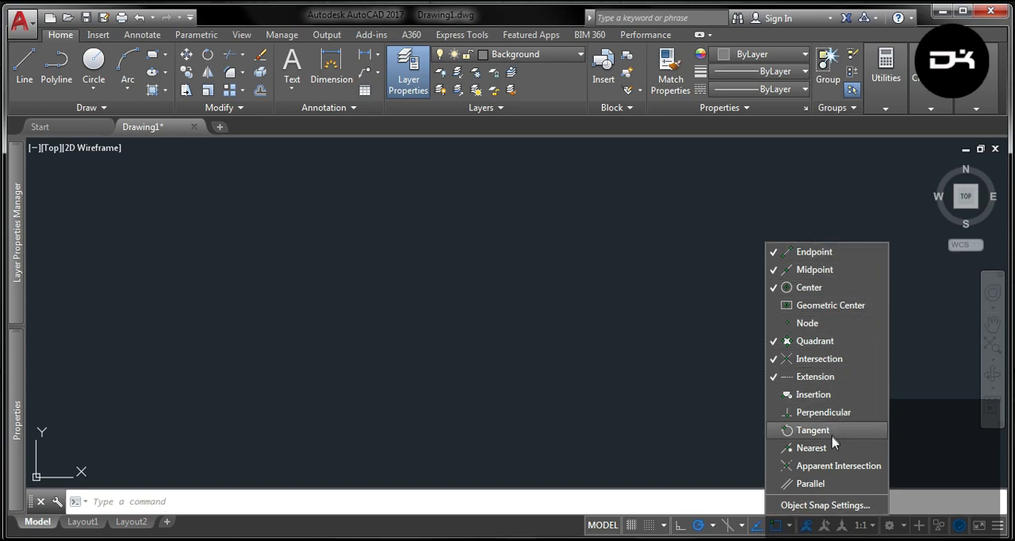
left_click(642, 238)
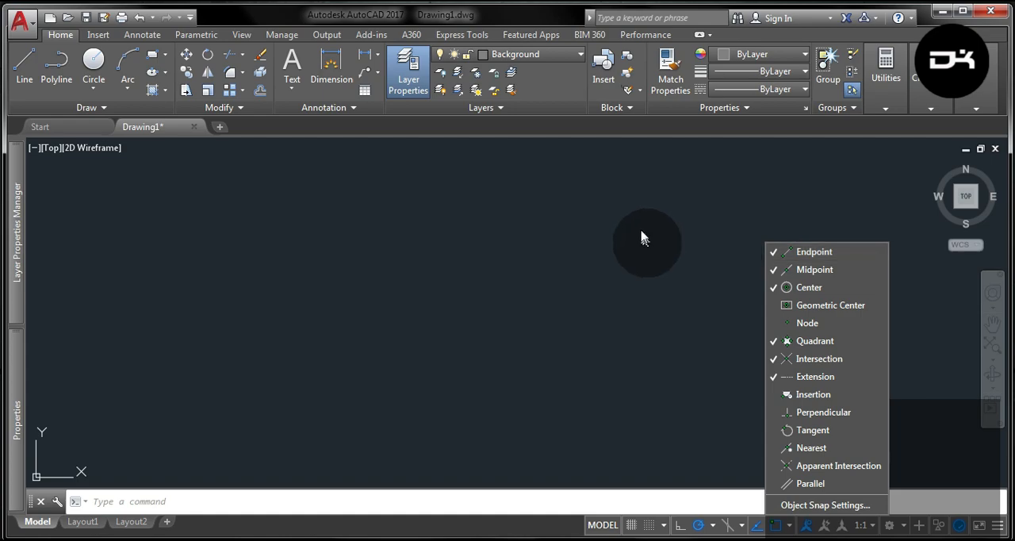
- Make ACAD_ISO02W100 the current linetype for new objects
left_click(784, 90)
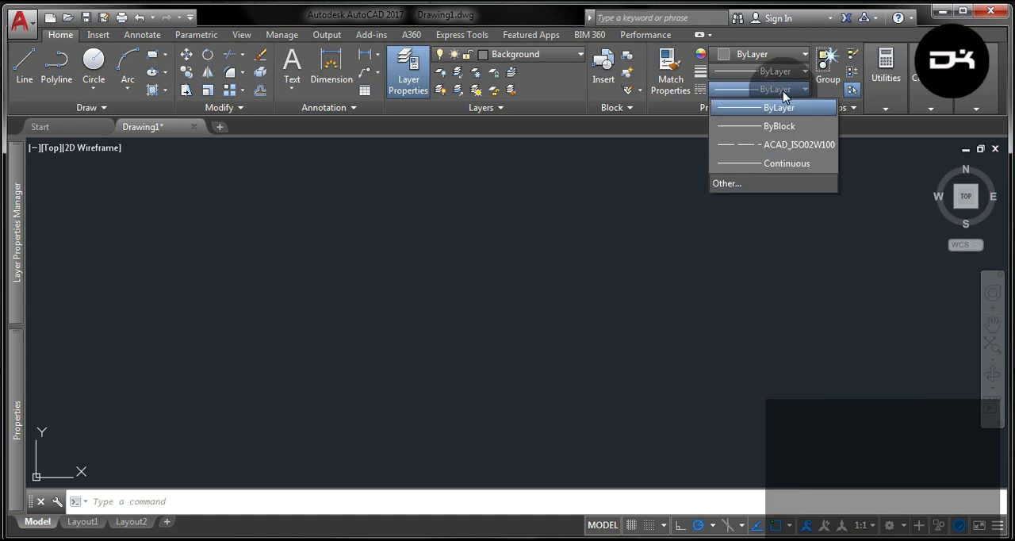
left_click(784, 145)
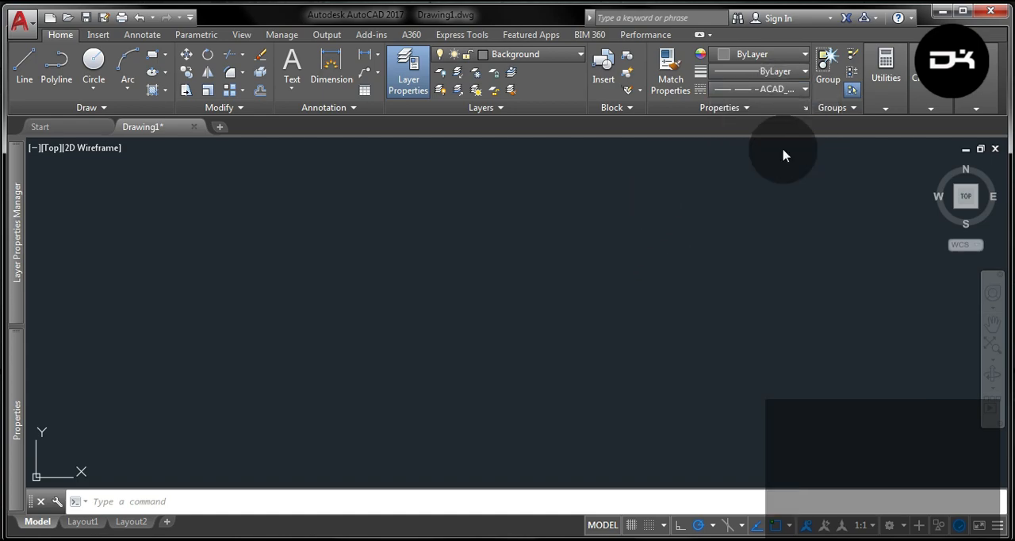
key("Escape")
key("Delete")
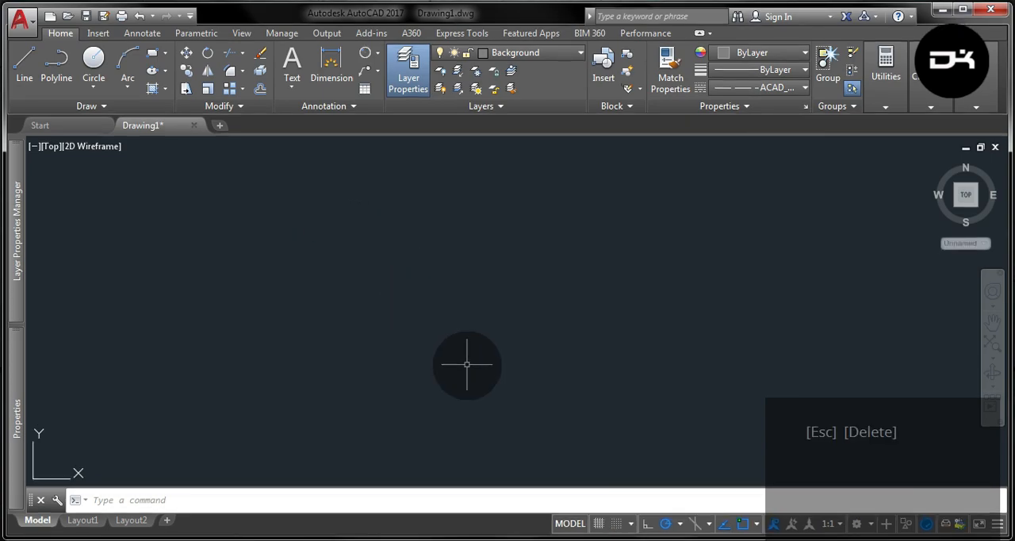
- Choose a polar tracking angle increment and draw a horizontal line 250 mm long across the empty drawing area
left_click(679, 524)
left_click(701, 392)
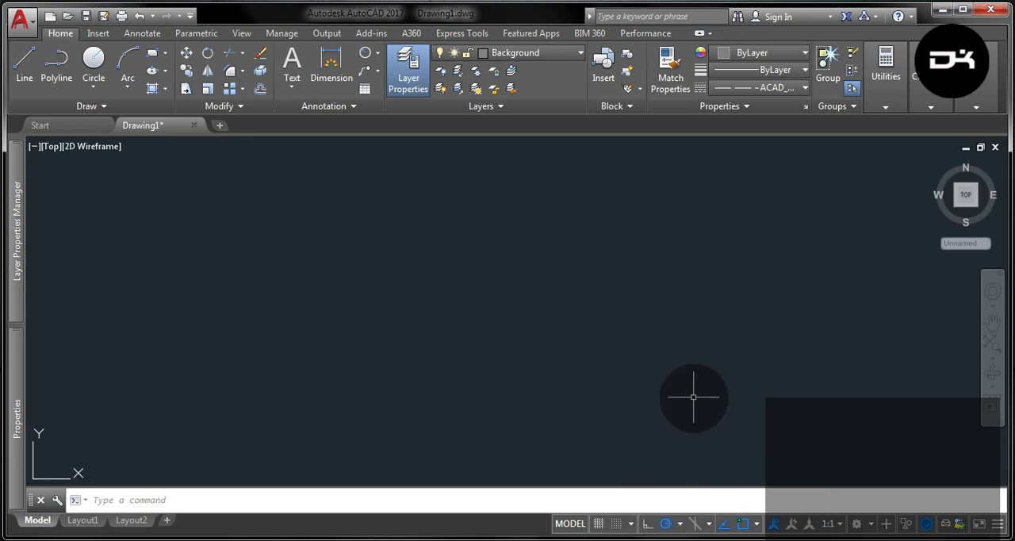
left_click(24, 69)
left_click(258, 281)
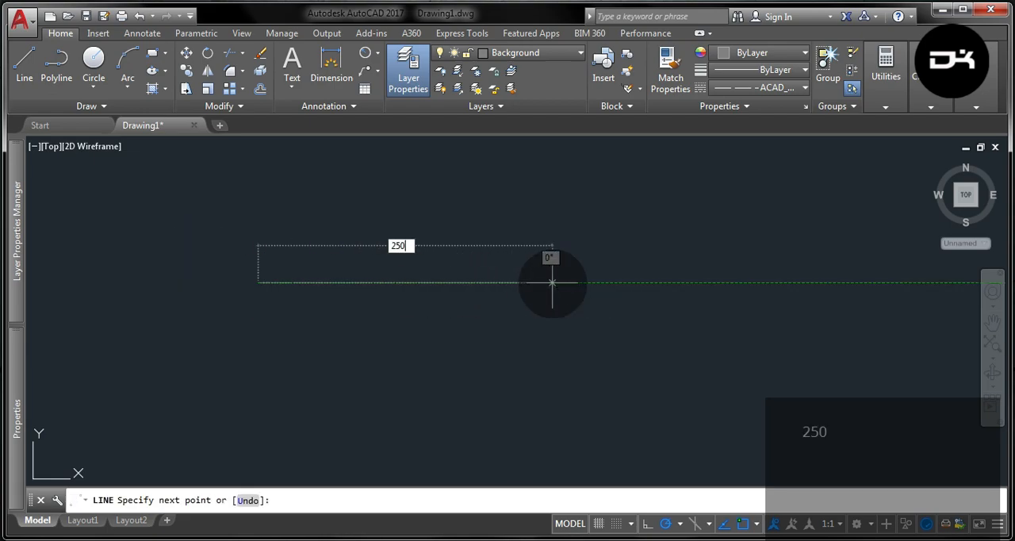
key("Return")
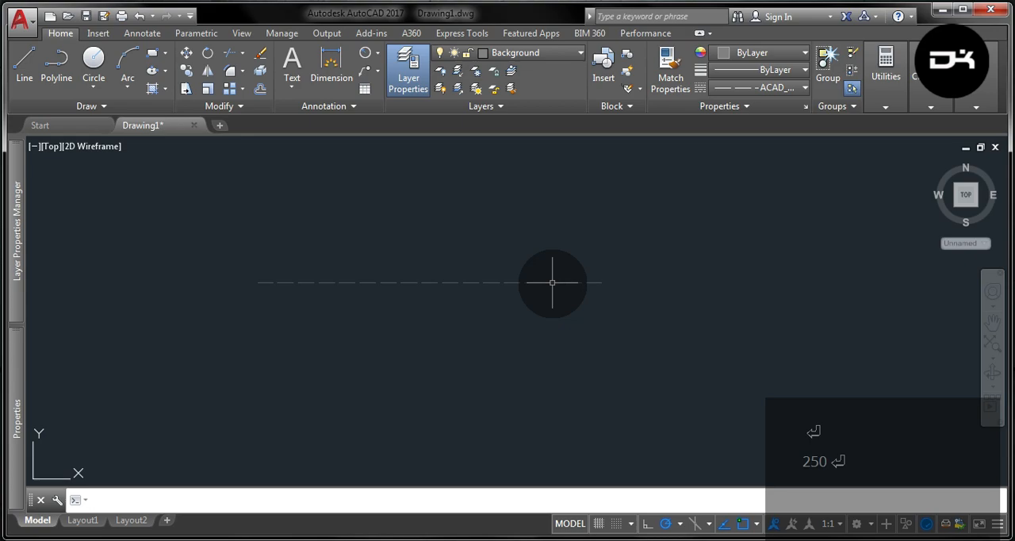
- Mirror the horizontal line about an axis through its midpoint at 210°, keeping the source line
left_click(201, 77)
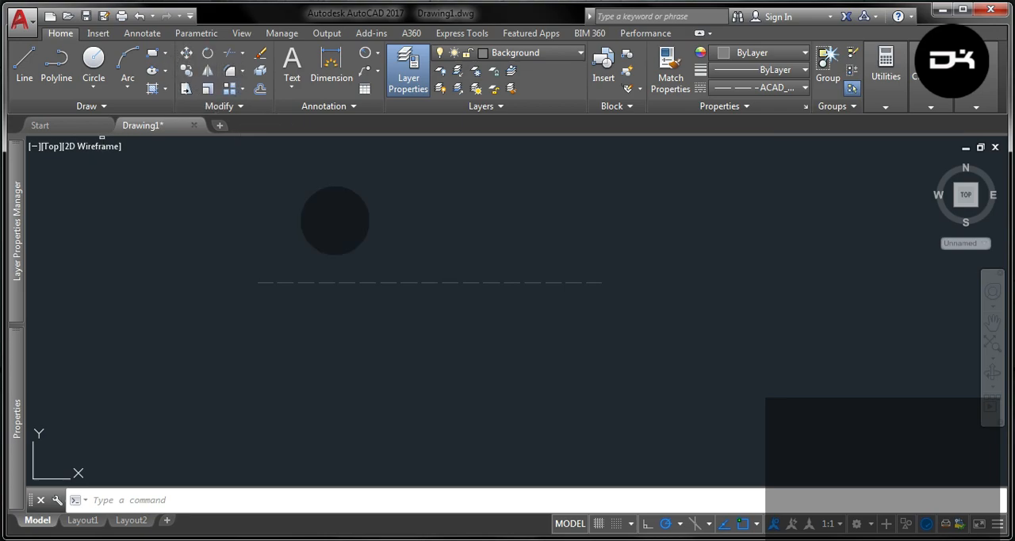
left_click(378, 279)
left_click(355, 282)
key("Return")
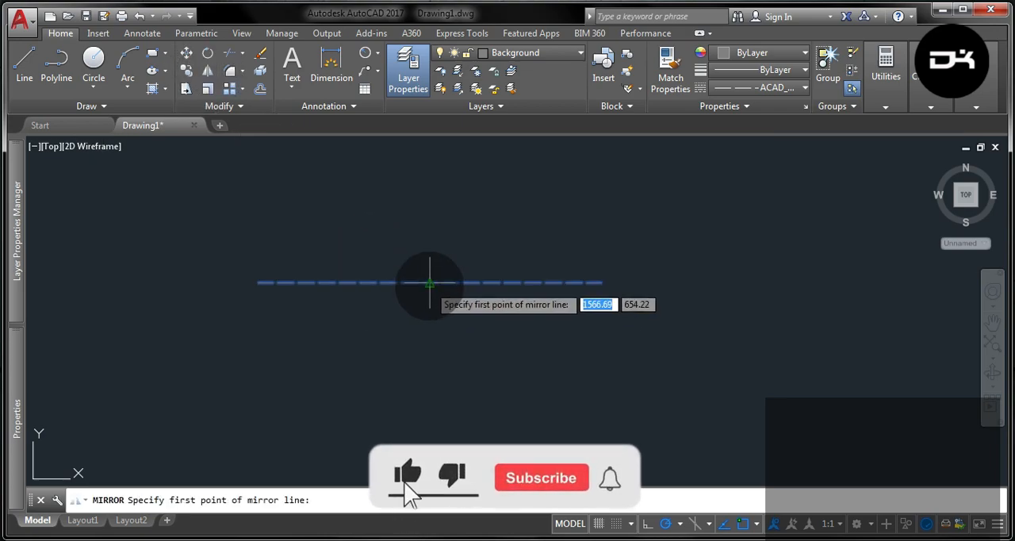
left_click(428, 282)
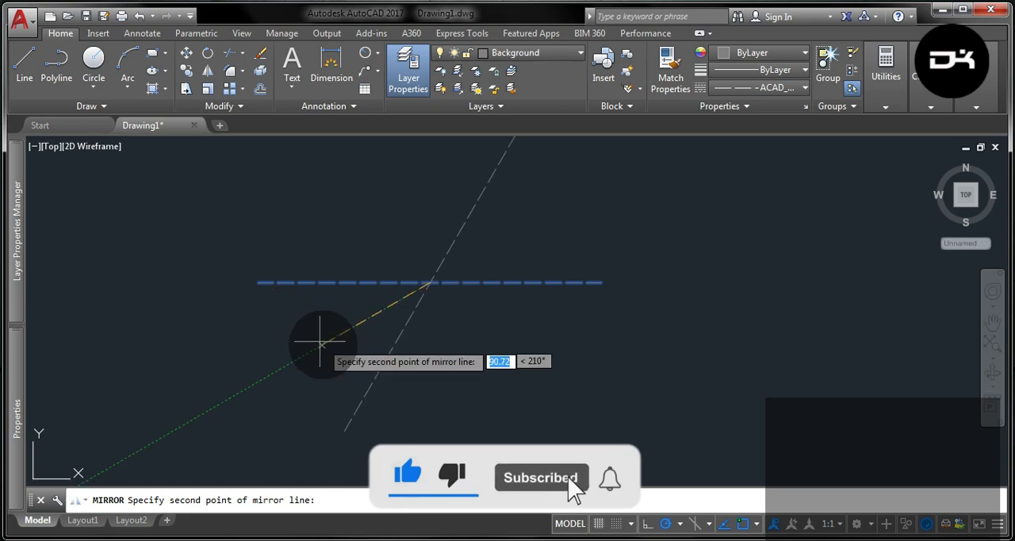
left_click(328, 346)
left_click(355, 397)
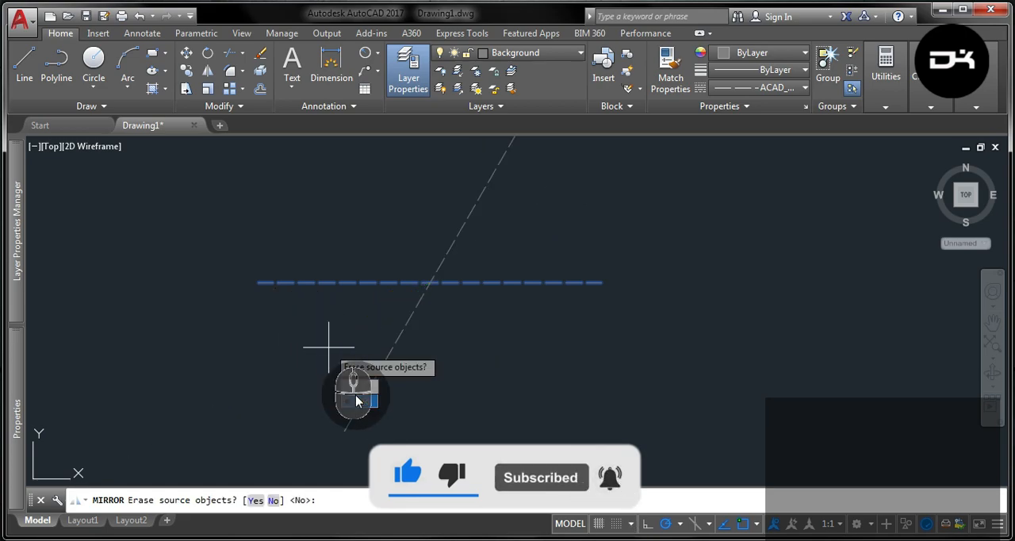
- Mirror the horizontal line about an axis through its midpoint at 330°, keeping the source line
left_click(312, 283)
left_click(273, 305)
left_click(219, 212)
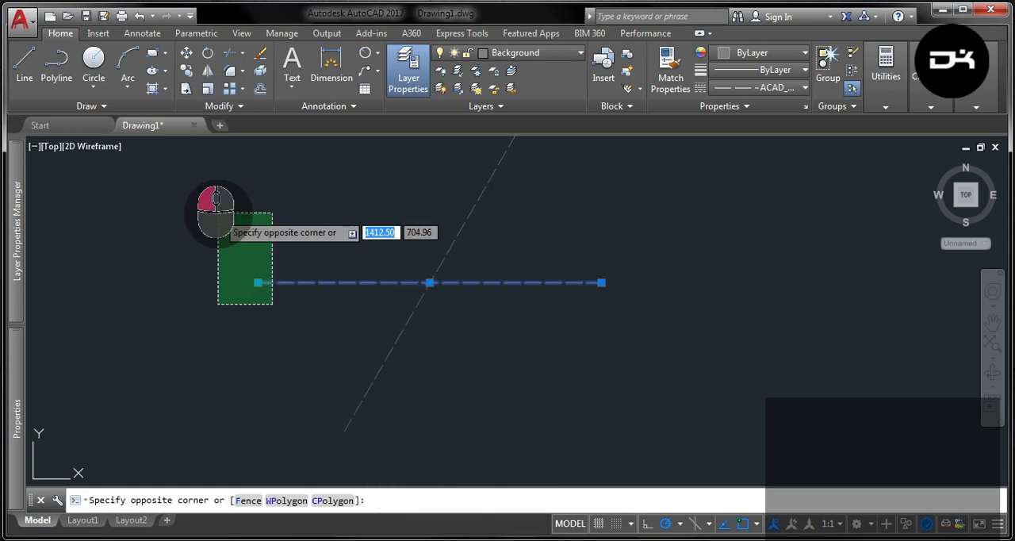
left_click(207, 73)
left_click(429, 282)
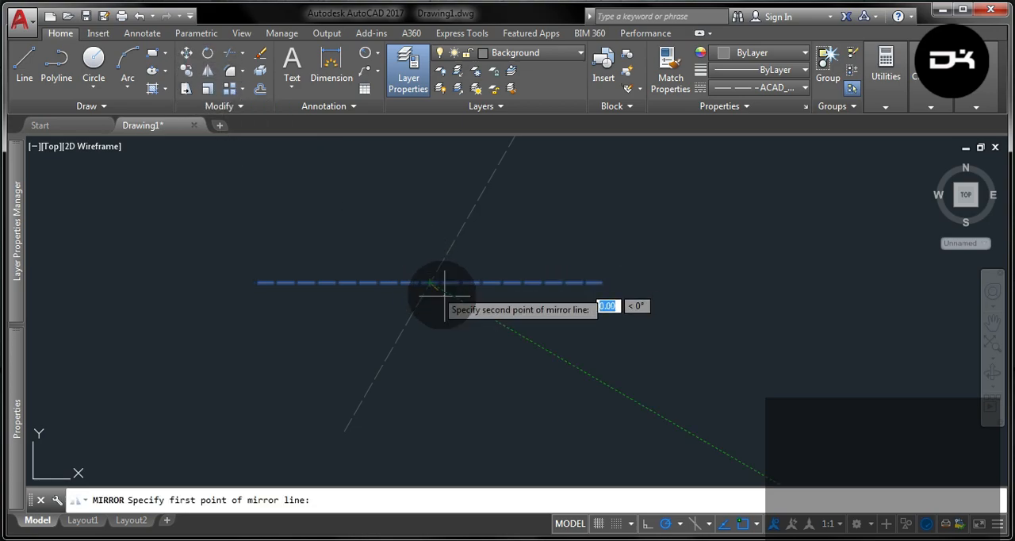
left_click(540, 340)
left_click(571, 396)
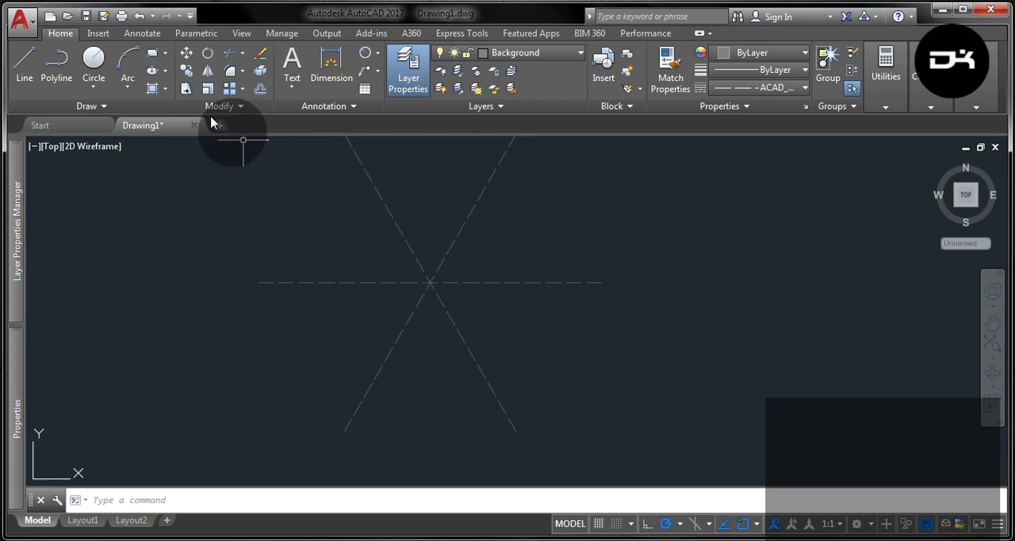
- Draw a circle of radius 100 mm centred on the common midpoint of the three dashed lines
left_click(99, 87)
left_click(108, 113)
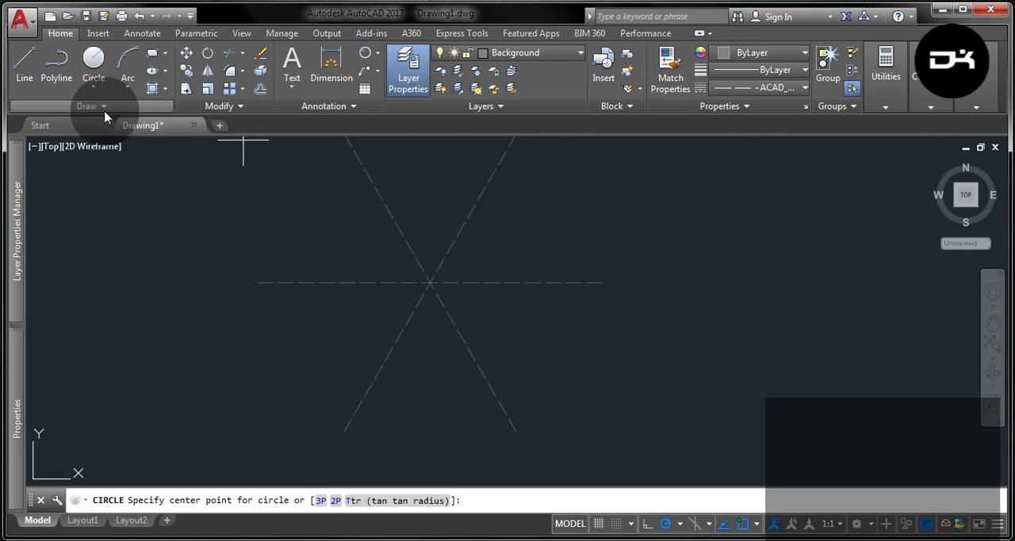
left_click(421, 282)
type("100")
key("Return")
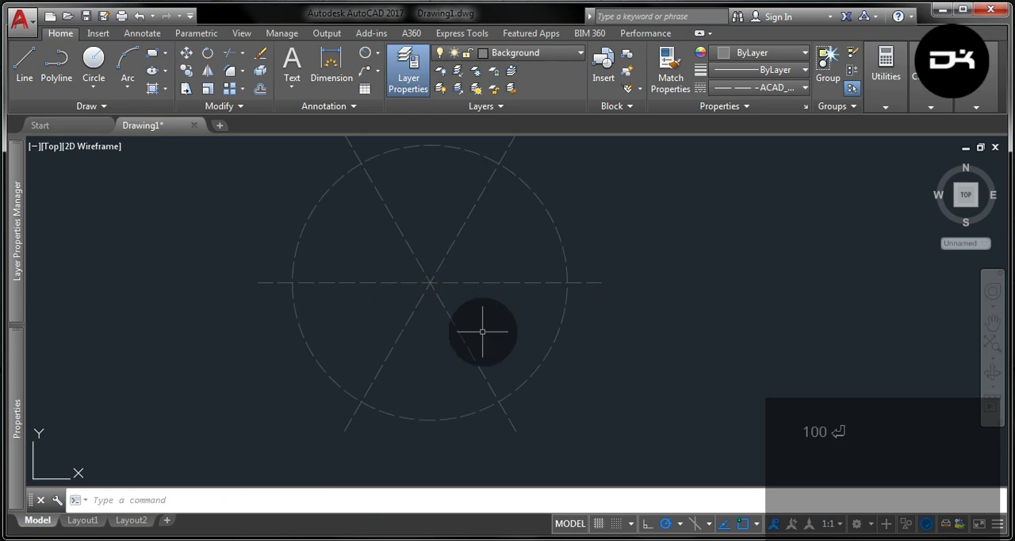
scroll(474, 315, "down", 1)
scroll(459, 300, "up", 1)
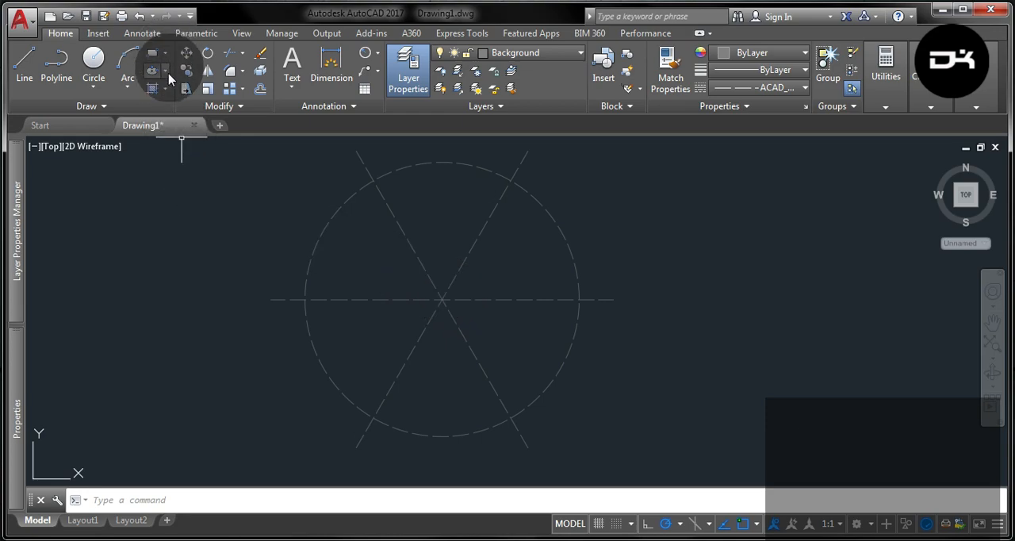
- Draw a dashed six-sided polygon inscribed in the 100 mm radius construction circle, centred on the lines' intersection
left_click(166, 54)
left_click(161, 103)
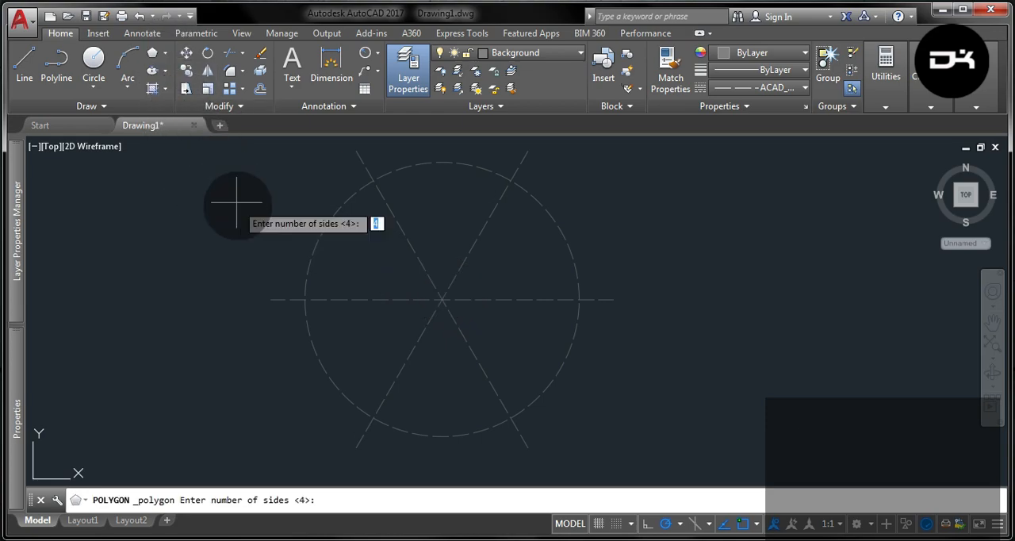
key("Return")
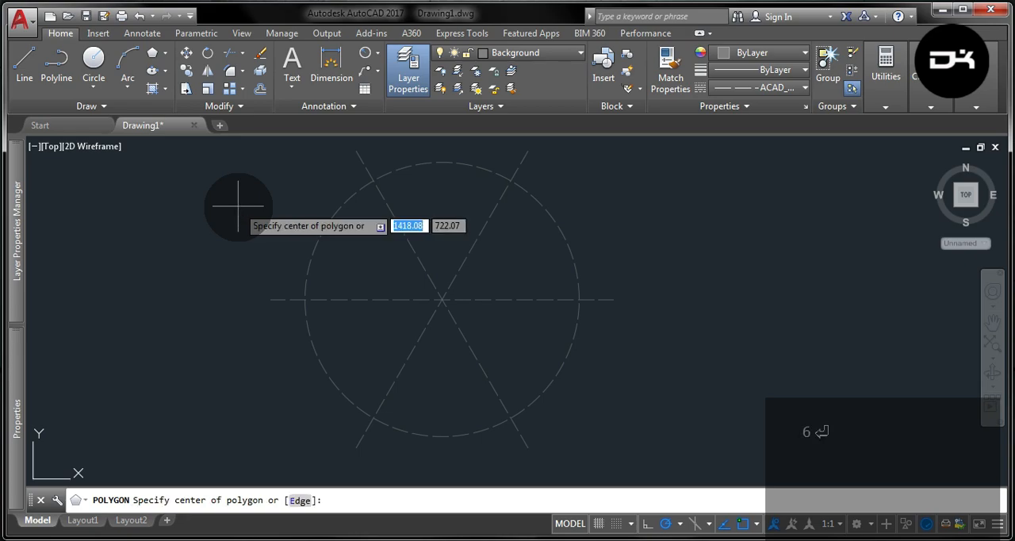
left_click(442, 300)
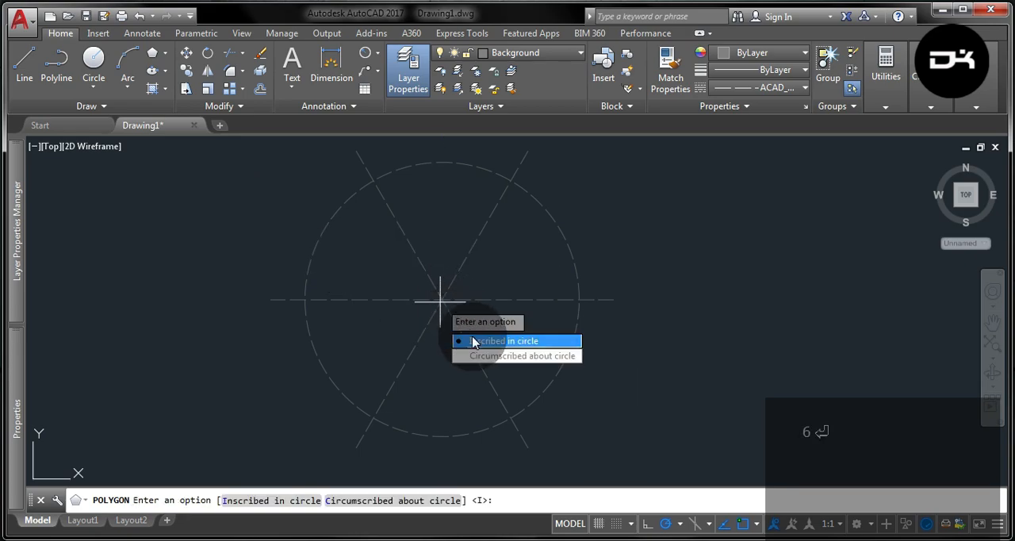
key("Return")
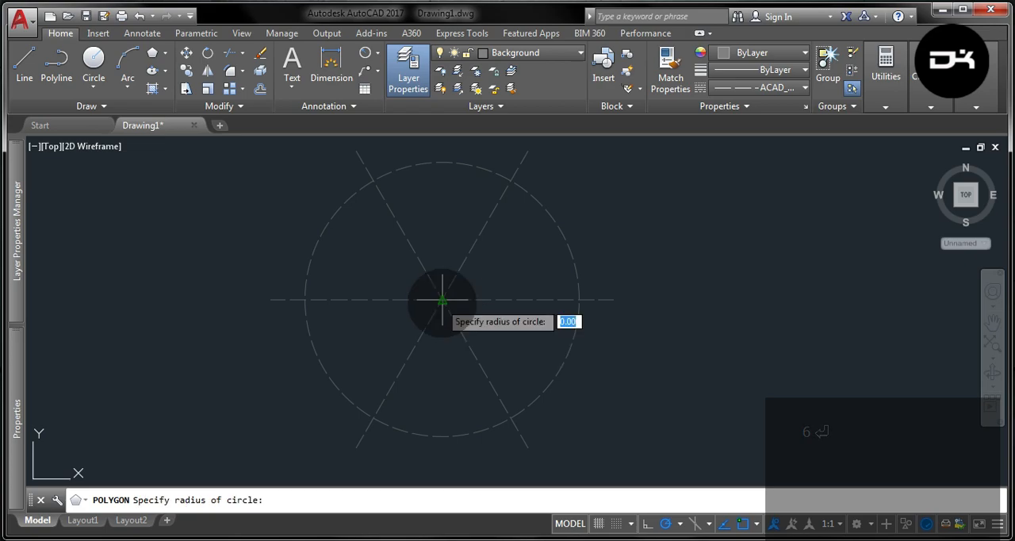
left_click(578, 300)
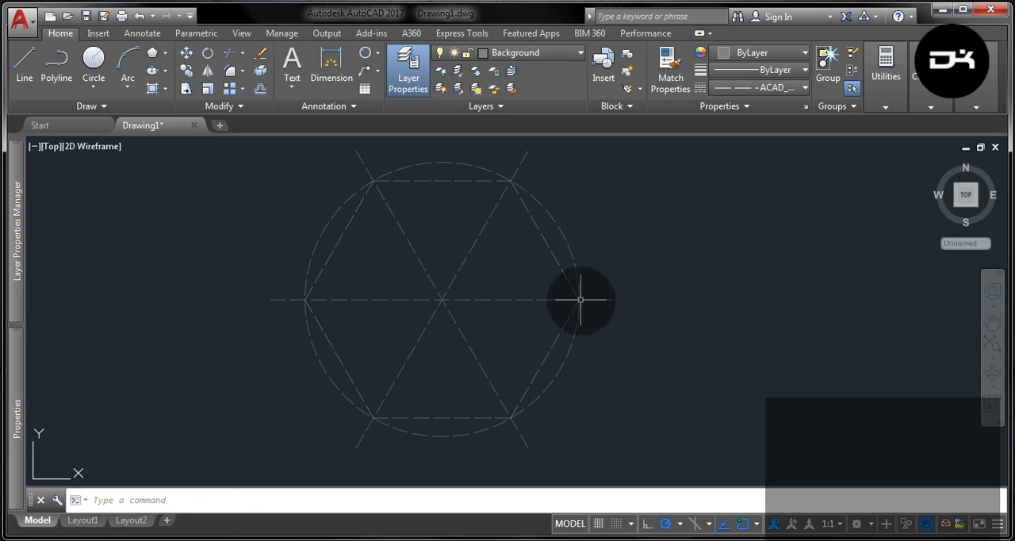
- Make Drawing the current layer and set the current linetype to ByLayer
scroll(587, 301, "up", 5)
scroll(603, 299, "down", 6)
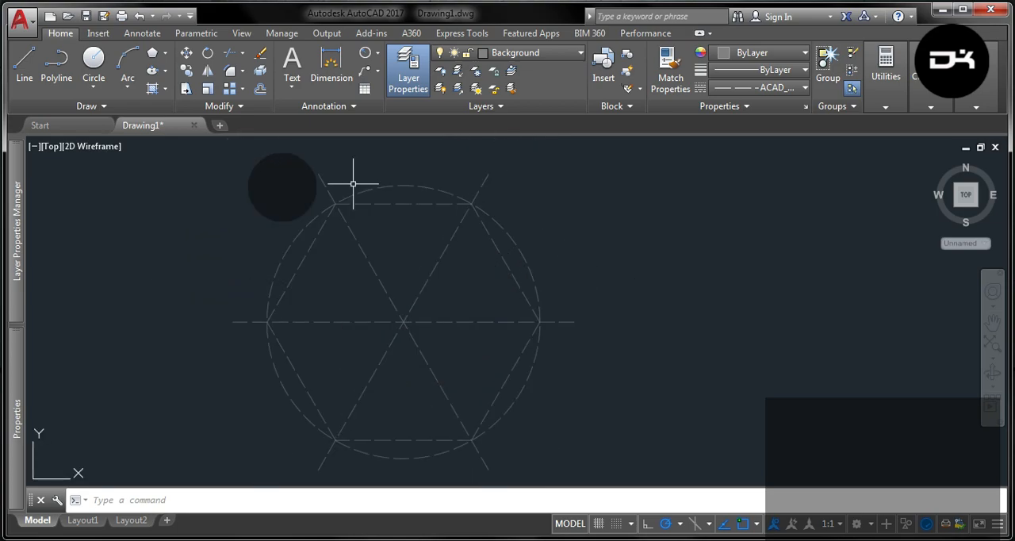
left_click(564, 54)
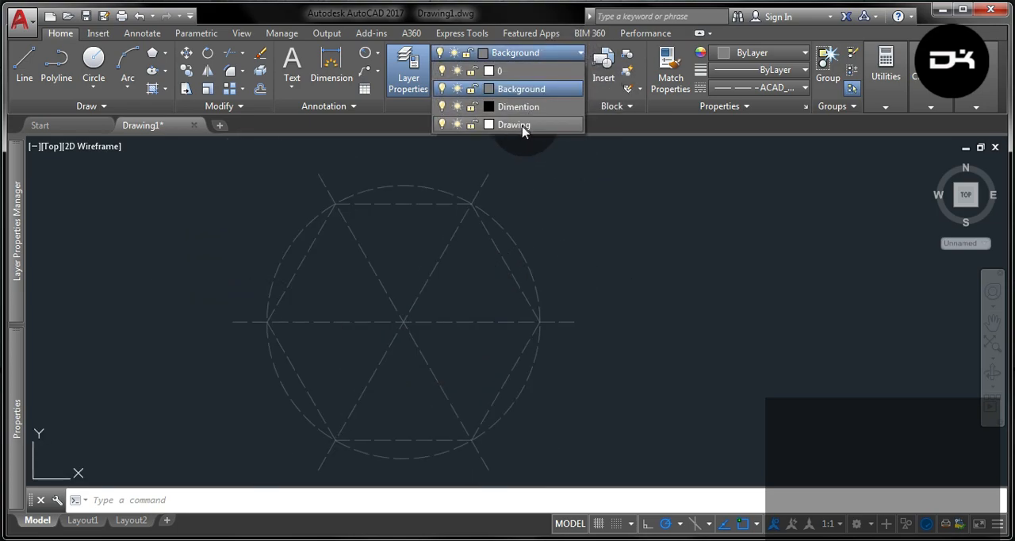
left_click(519, 125)
left_click(761, 88)
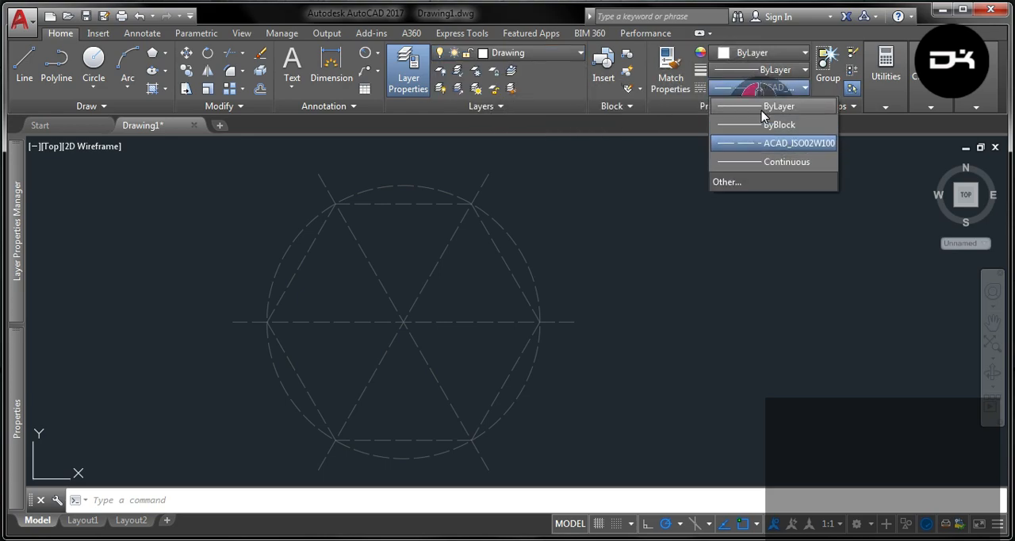
left_click(757, 103)
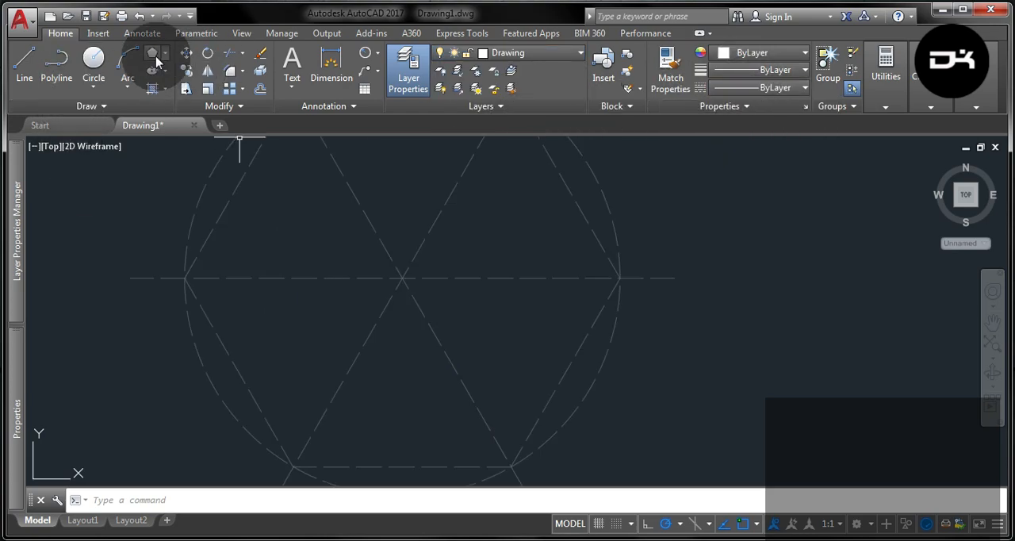
- Draw a hexagon circumscribed about a circle of radius 20 mm, centred on the construction lines' intersection
left_click(155, 55)
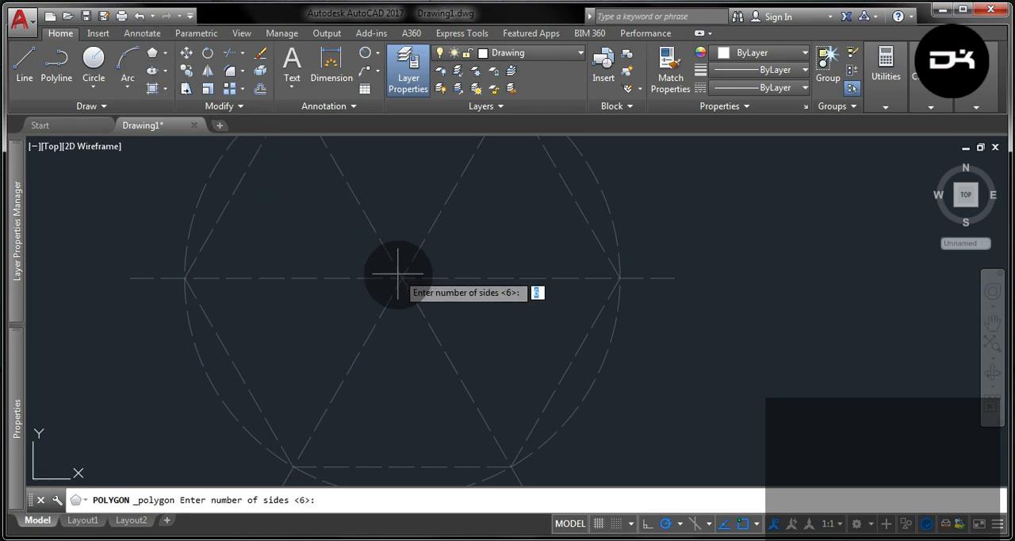
key("Return")
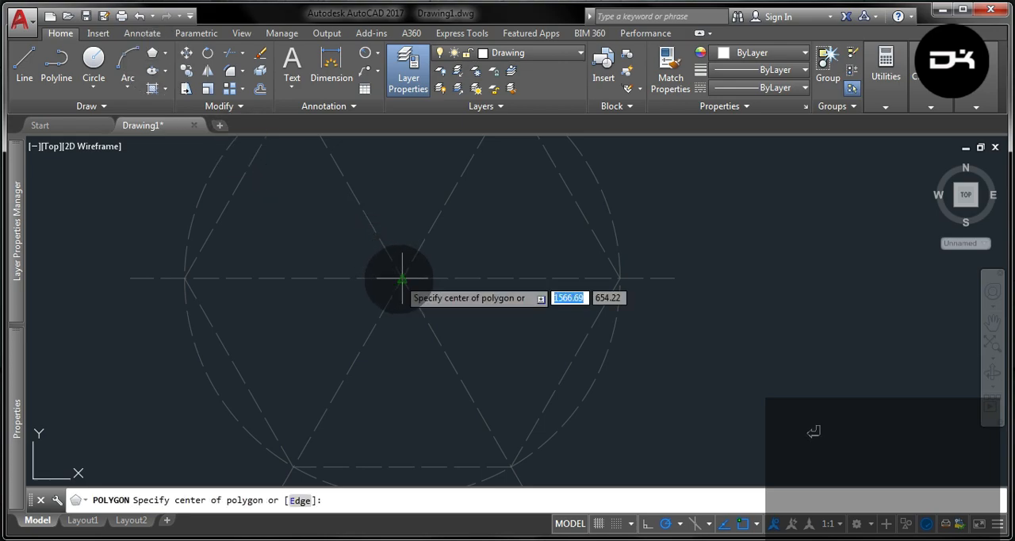
left_click(402, 278)
left_click(424, 332)
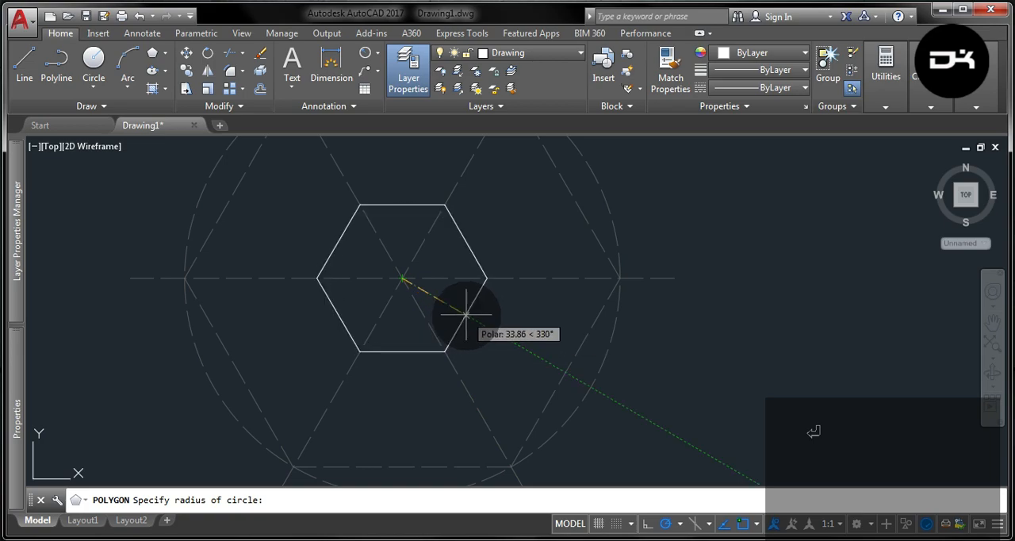
key("Return")
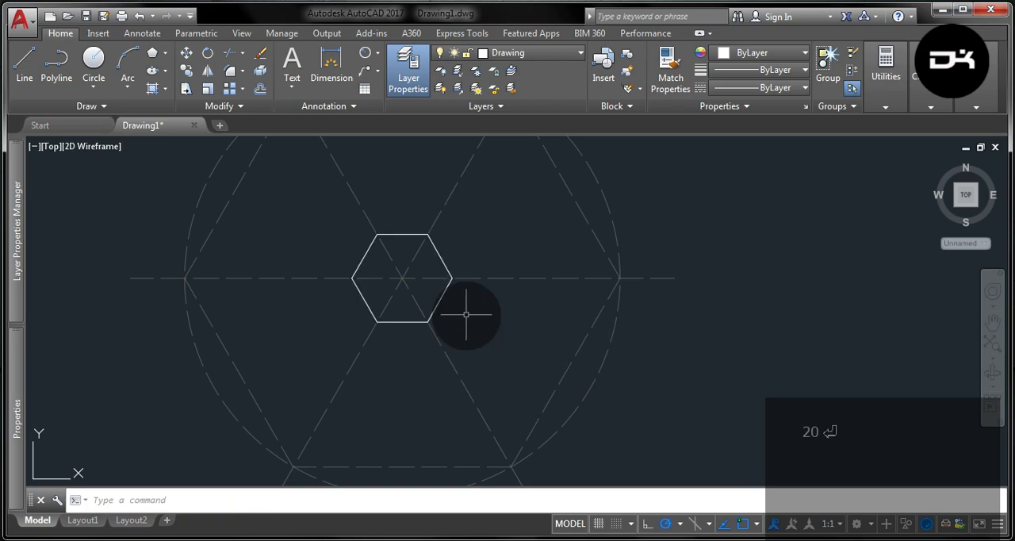
- Draw a circle of radius 25 mm centred on the rightmost vertex of the dashed hexagon
scroll(498, 268, "down", 2)
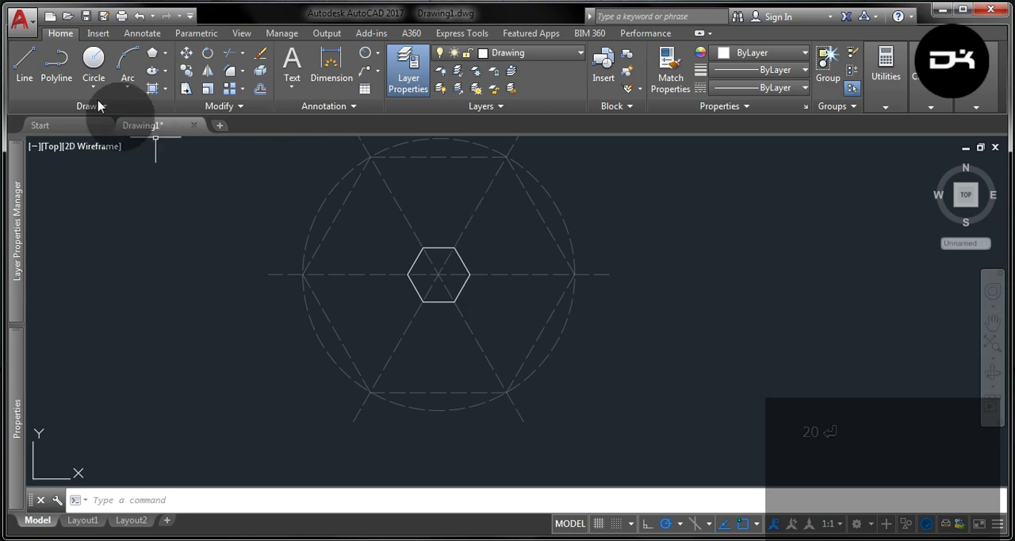
left_click(94, 67)
scroll(599, 273, "up", 4)
left_click(538, 264)
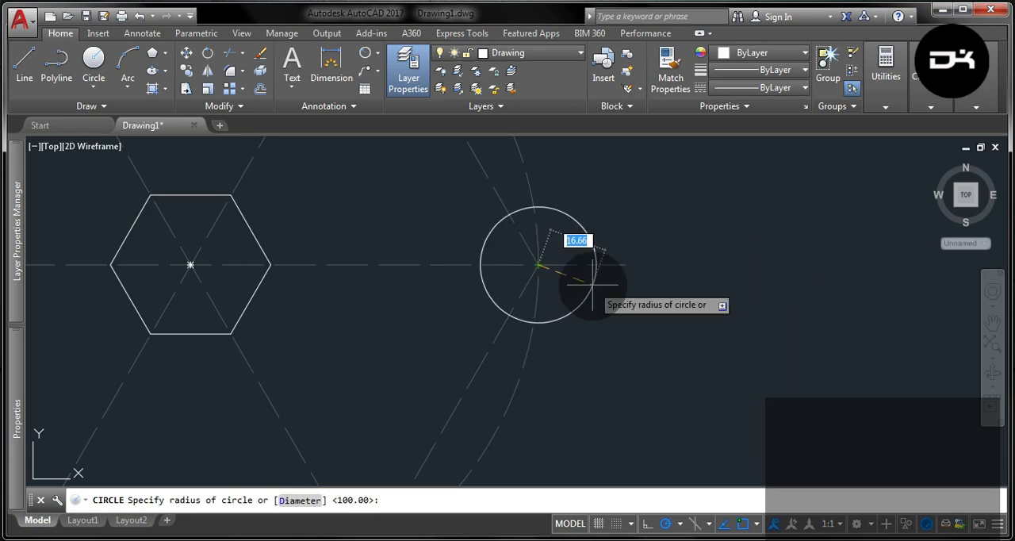
key("Return")
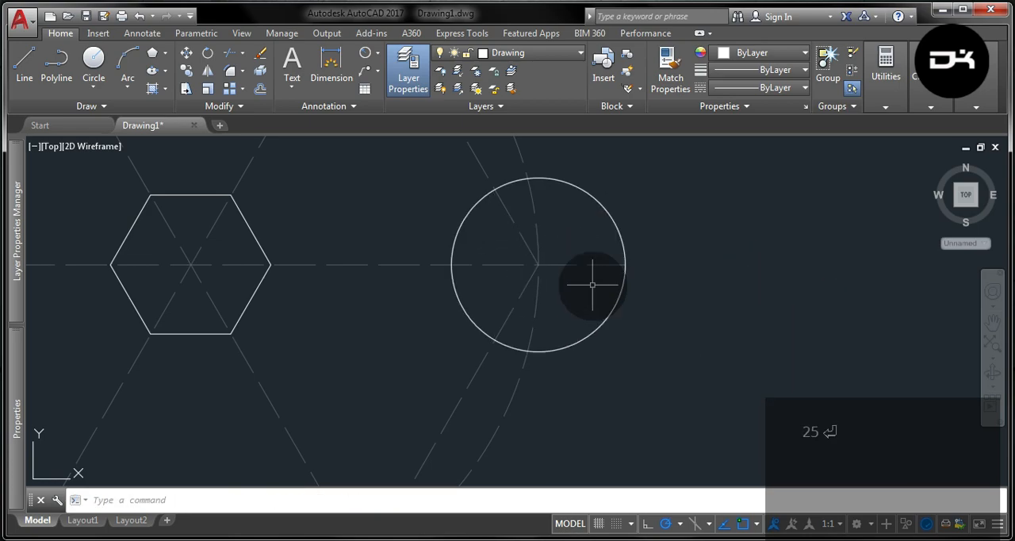
- Draw a concentric circle of radius 12 mm inside the 25 mm radius circle
left_click(95, 57)
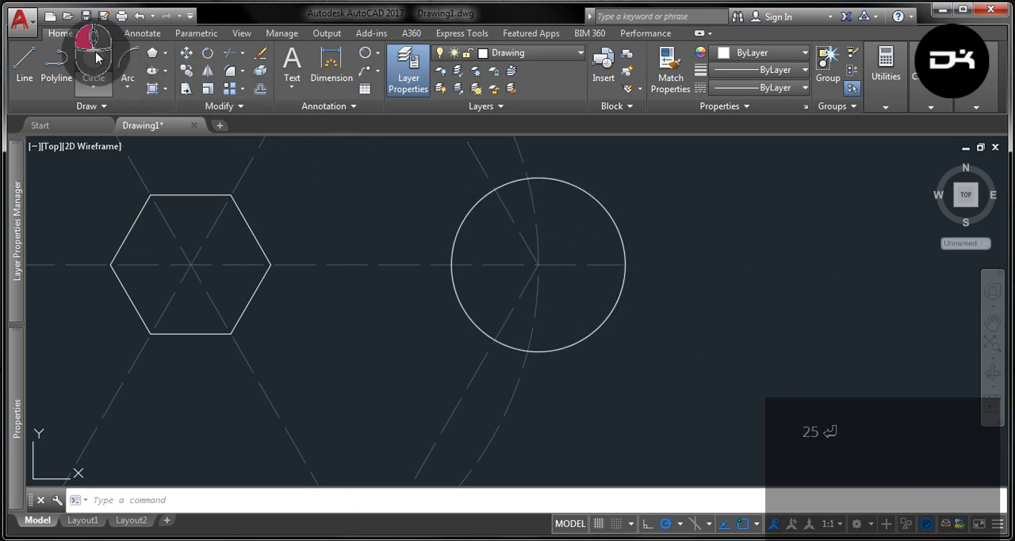
left_click(539, 264)
type("12")
key("Return")
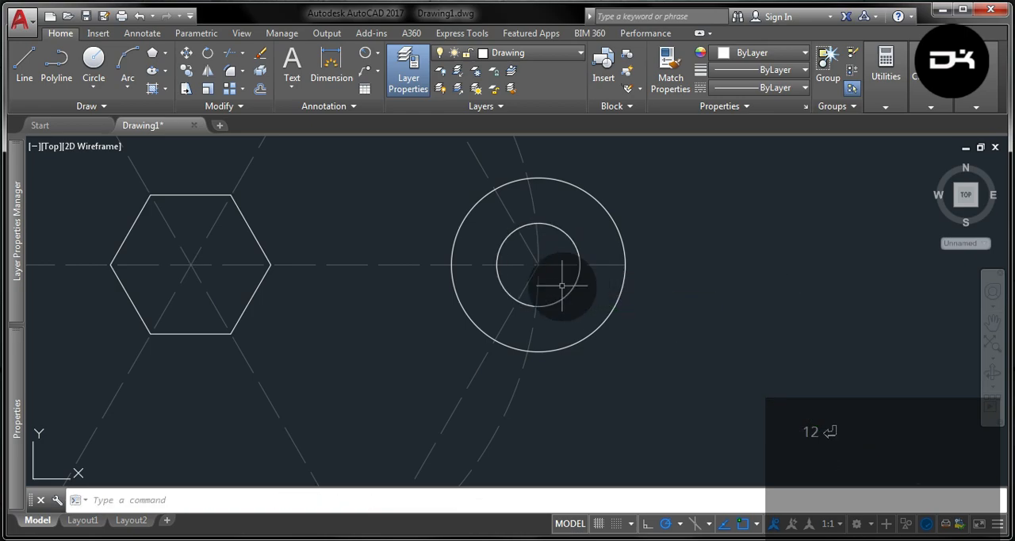
- Create a polar array of both concentric circles with 6 items over 360° about the small hexagon's centre
left_click(604, 339)
left_click(579, 295)
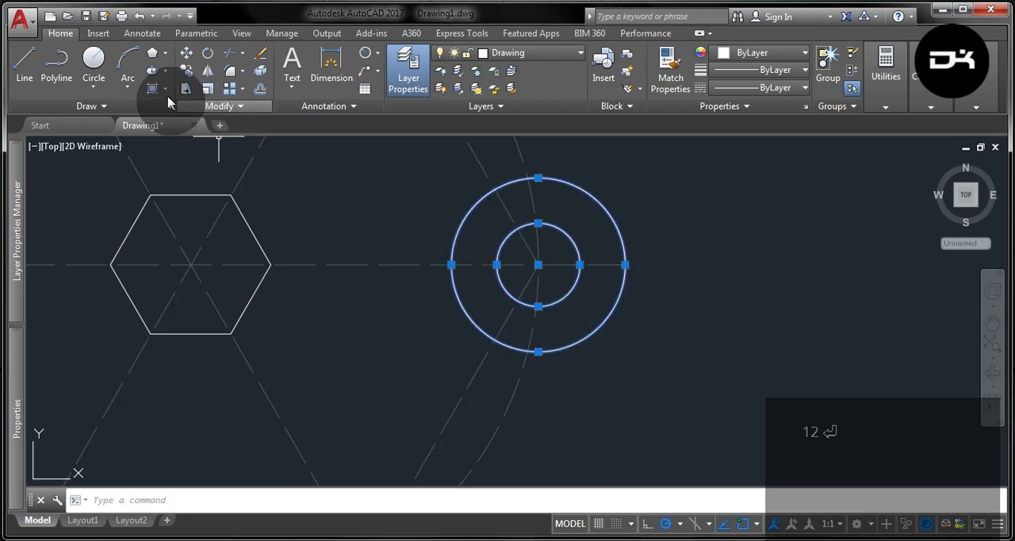
left_click(245, 91)
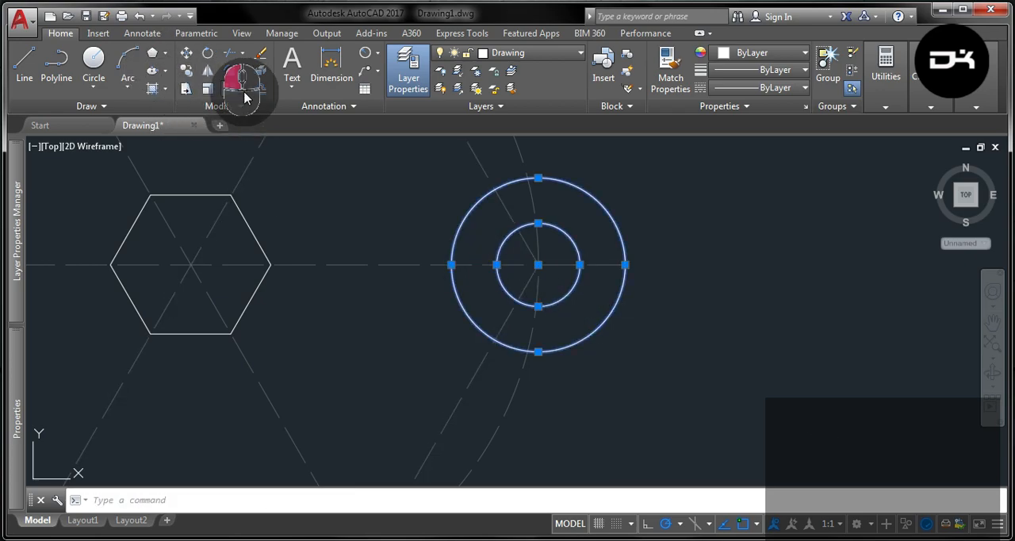
left_click(262, 169)
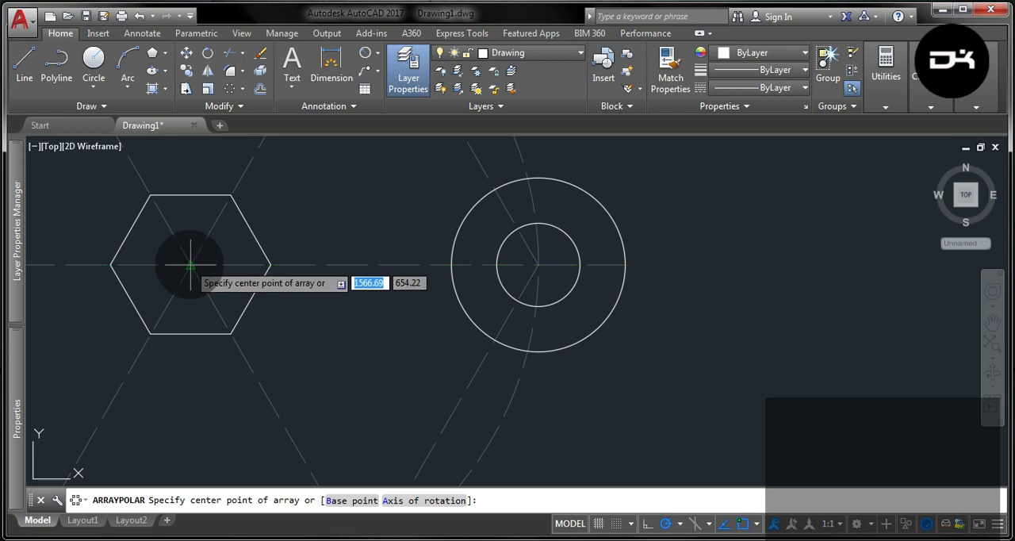
left_click(190, 264)
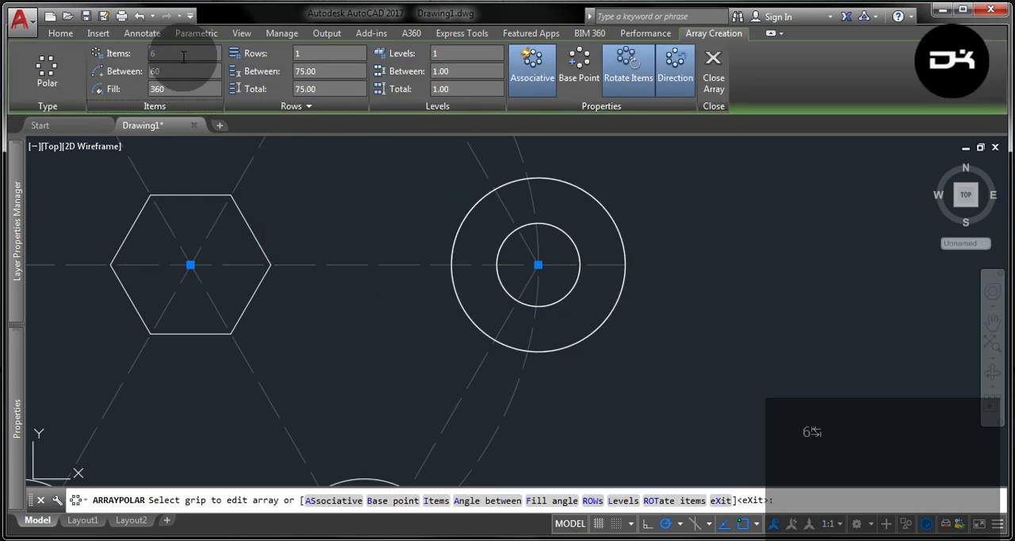
- Explode the dashed construction hexagon into separate lines
left_click(60, 32)
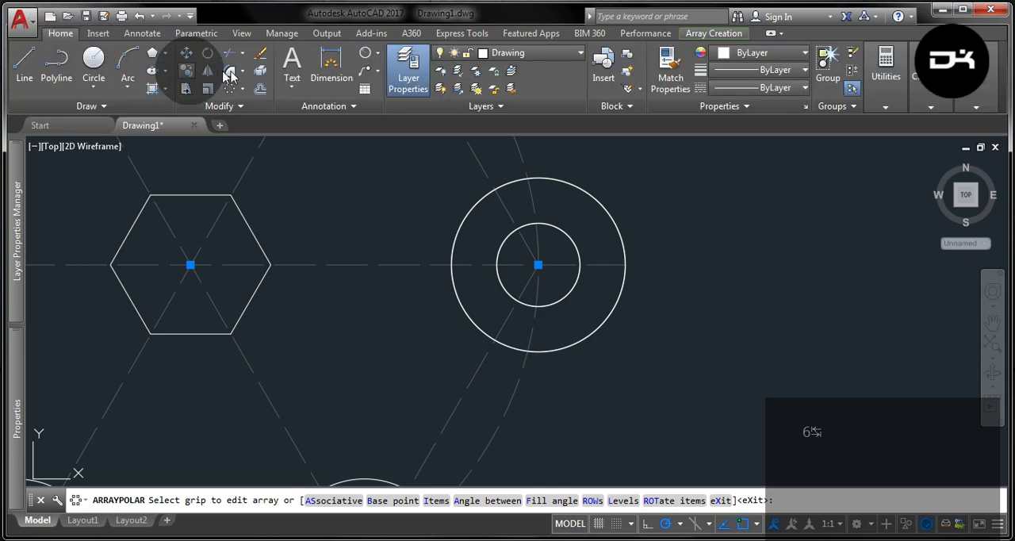
left_click(260, 71)
scroll(625, 339, "down", 3)
scroll(626, 339, "down", 2)
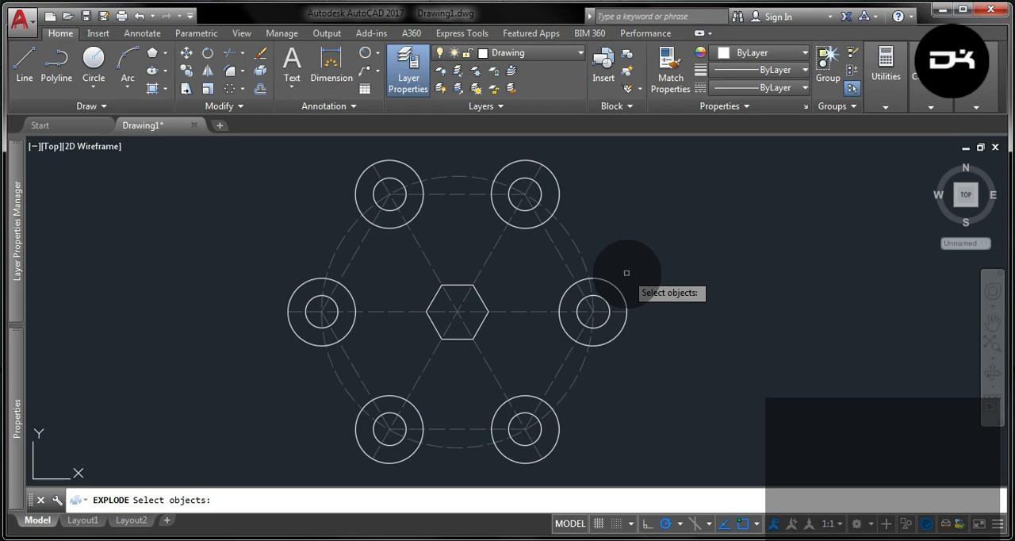
left_click(565, 260)
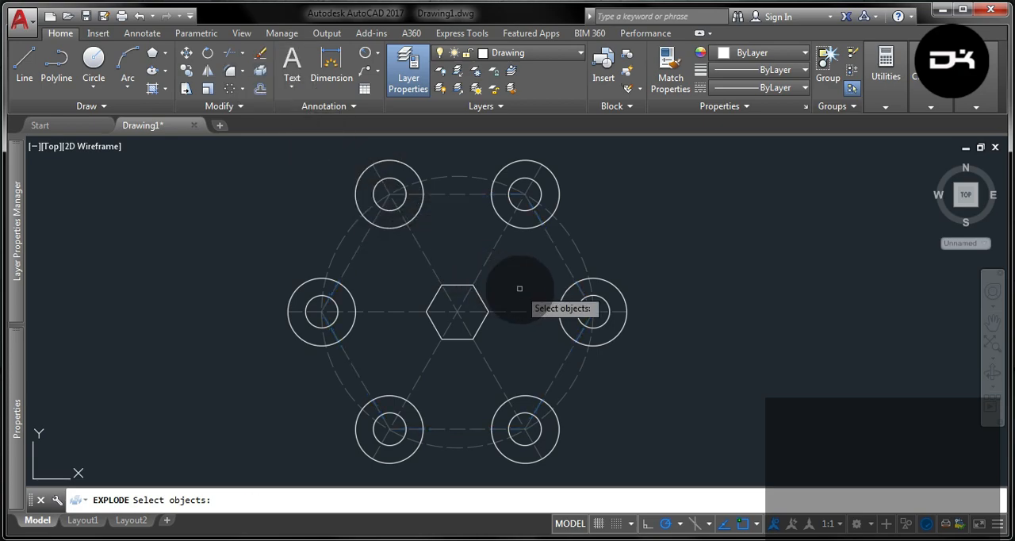
left_click(560, 256)
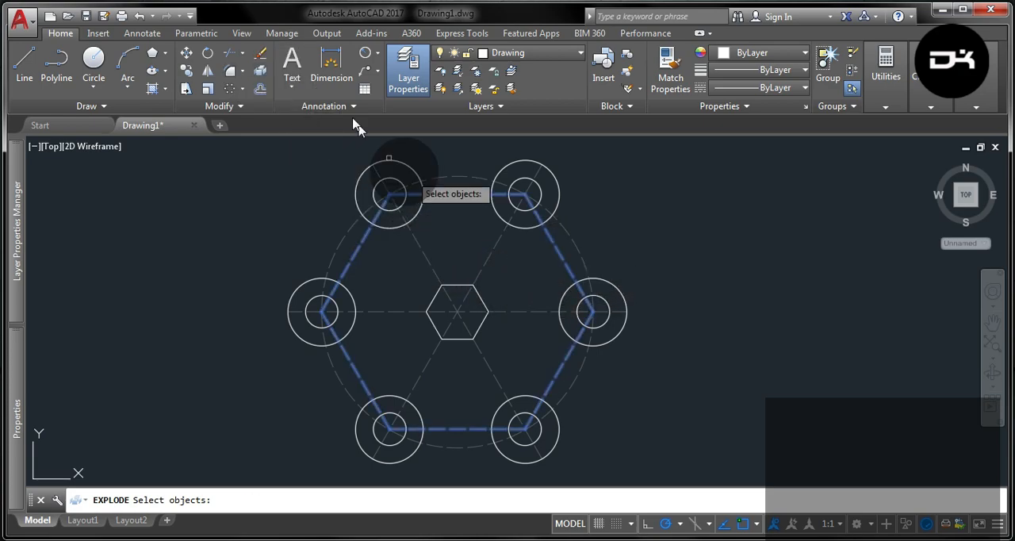
key("Escape")
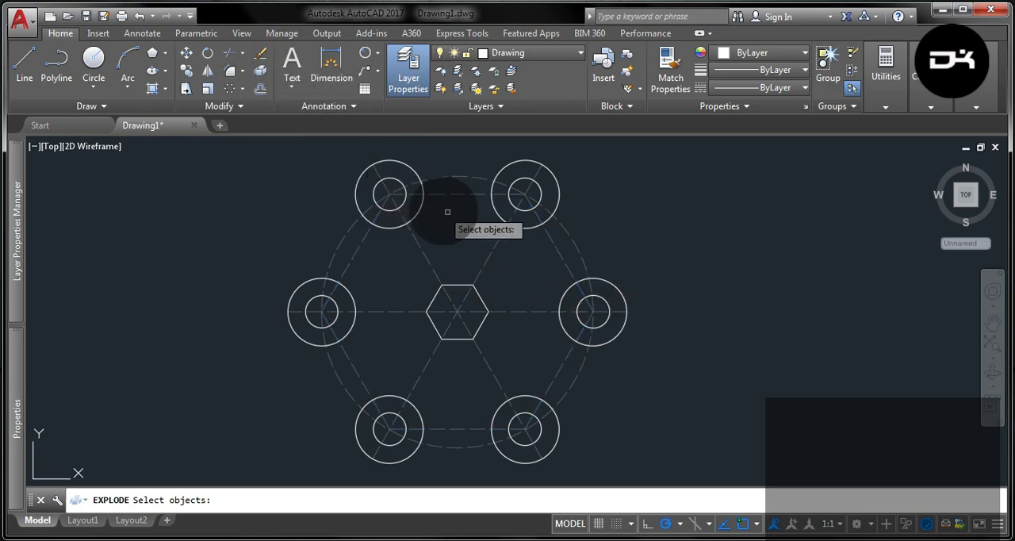
left_click(557, 250)
key("Return")
- Offset the upper-right edge of the dashed hexagon by 5 mm to both sides
left_click(554, 253)
left_click(555, 245)
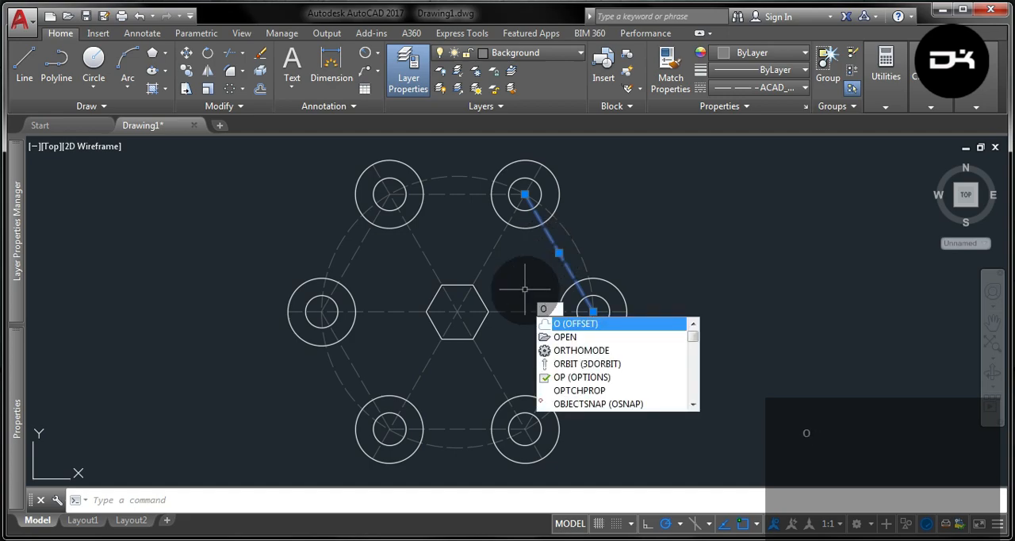
key("Return")
key("Return")
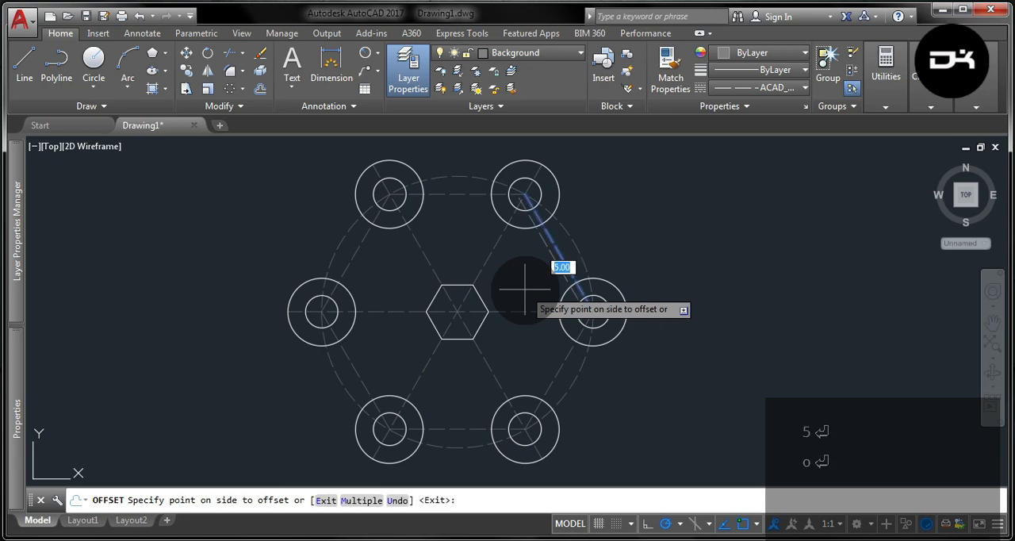
left_click(611, 260)
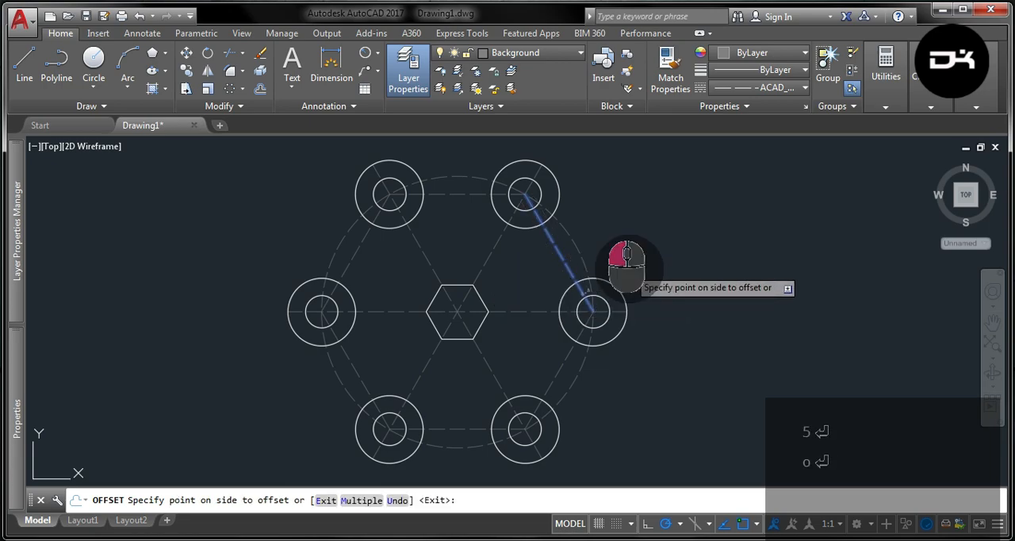
right_click(564, 275)
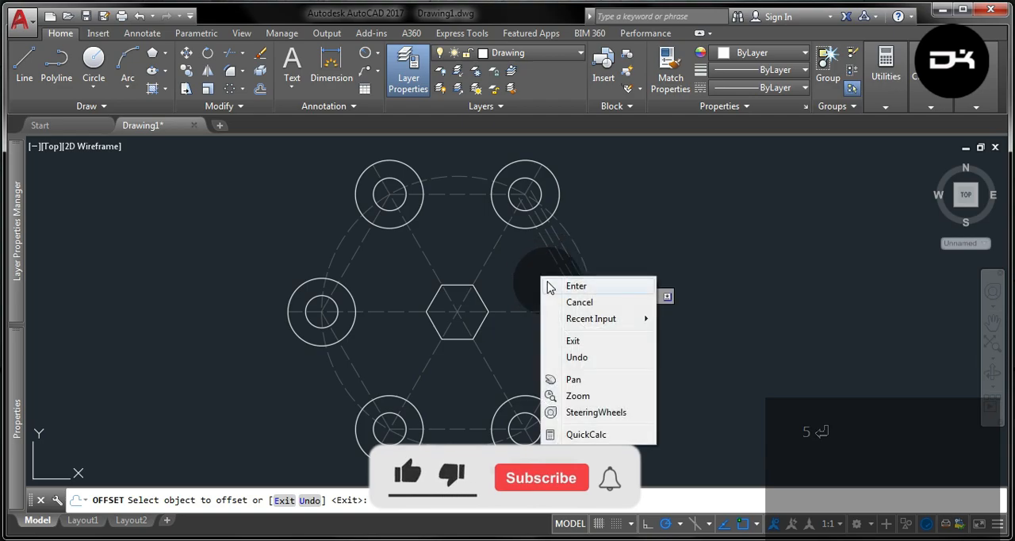
- Set the linetype of the two offset lines to ByLayer and assign them to the Drawing layer
left_click(568, 279)
left_click(571, 260)
left_click(760, 87)
left_click(754, 101)
key("Escape")
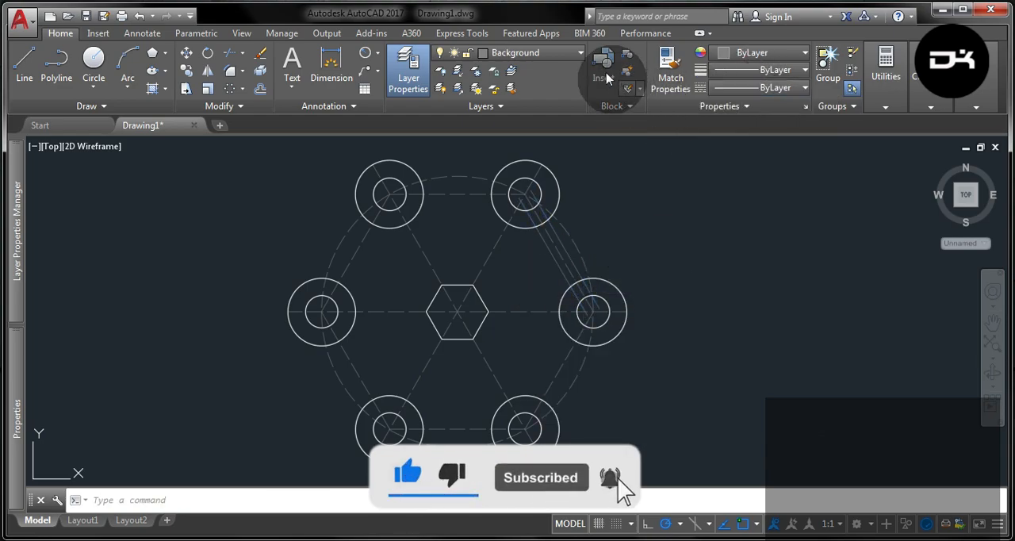
left_click(547, 52)
left_click(511, 125)
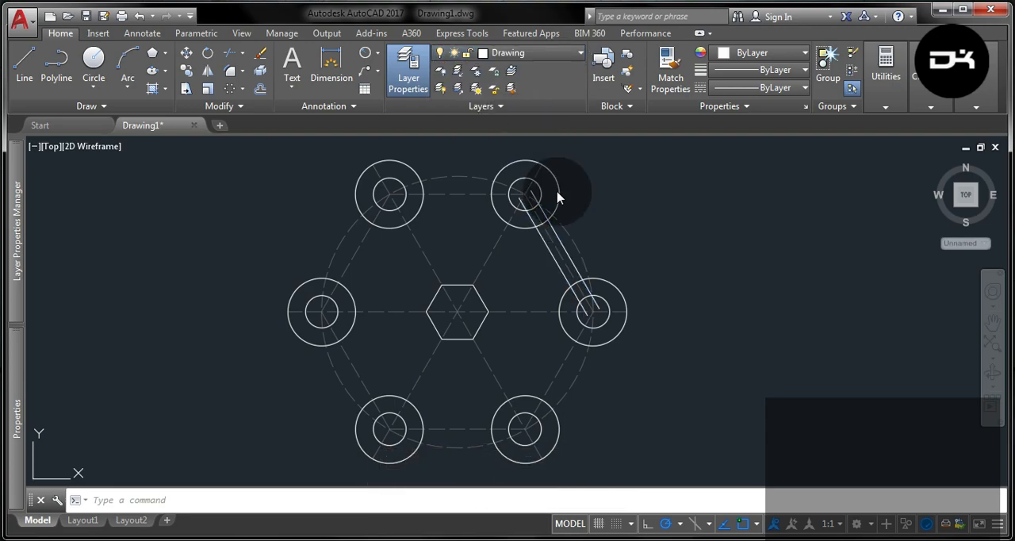
- Explode the polar array of circles into separate circles
scroll(533, 202, "up", 2)
left_click(563, 198)
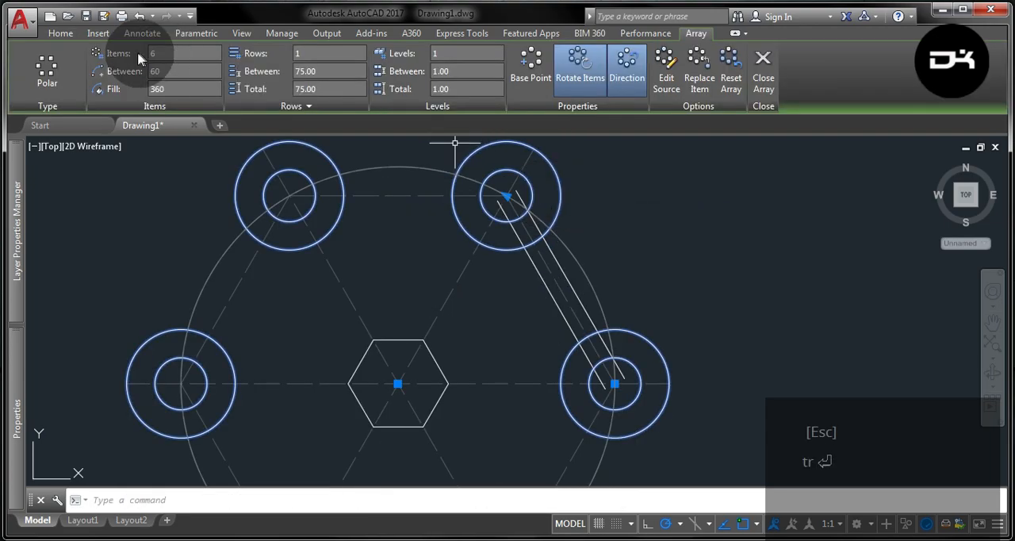
left_click(61, 32)
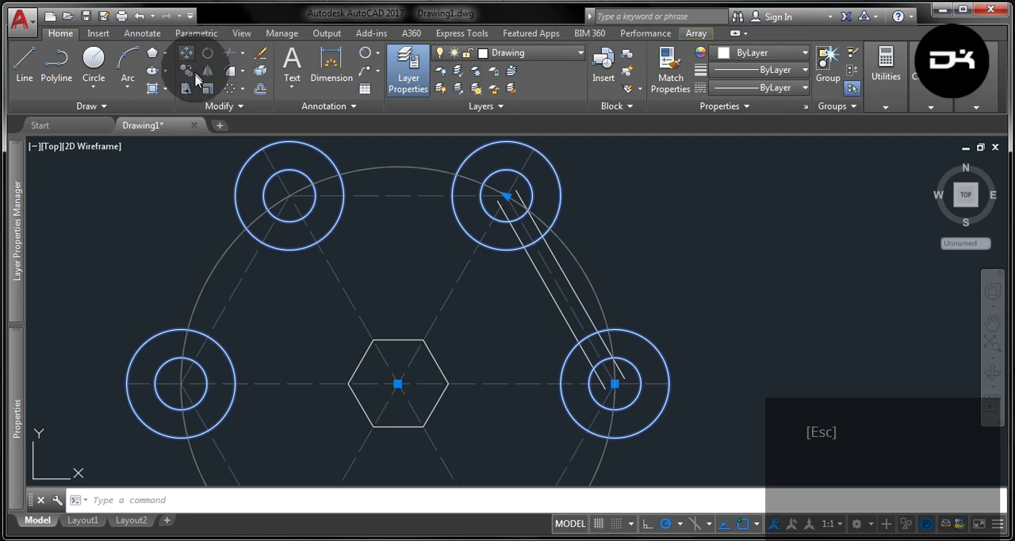
key("Escape")
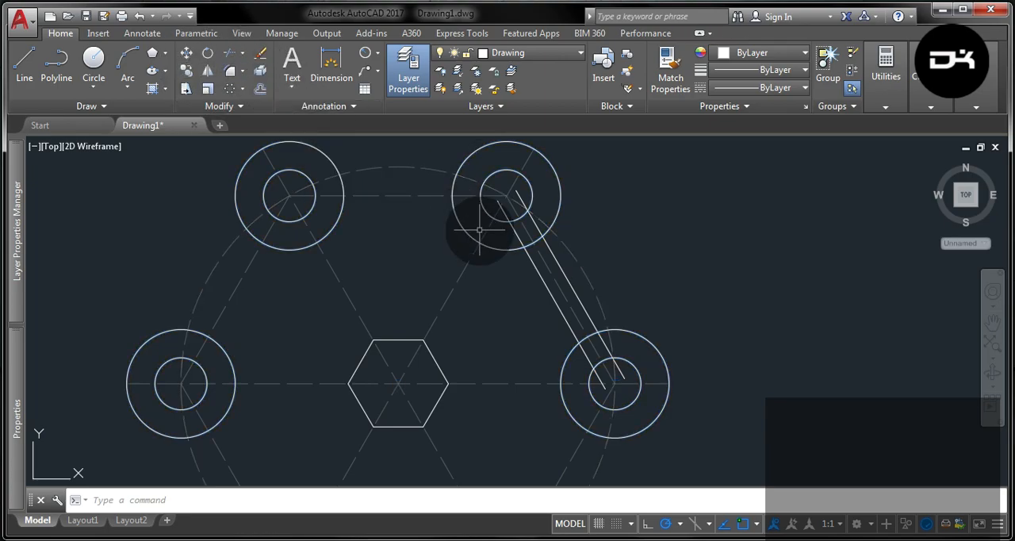
- Trim the ends of the two slanted bar lines inside the outer circles at the upper right and far right
left_click(581, 370)
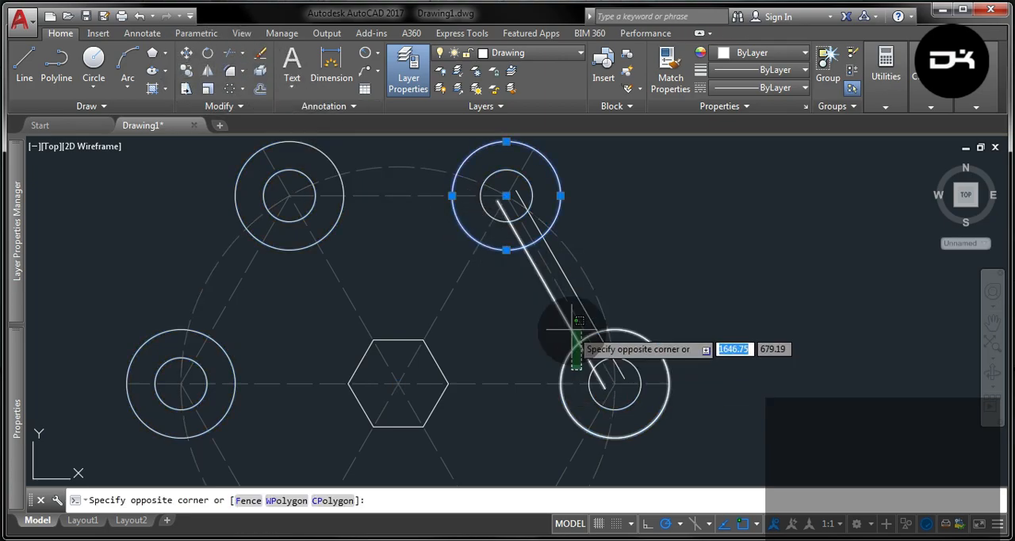
left_click(564, 325)
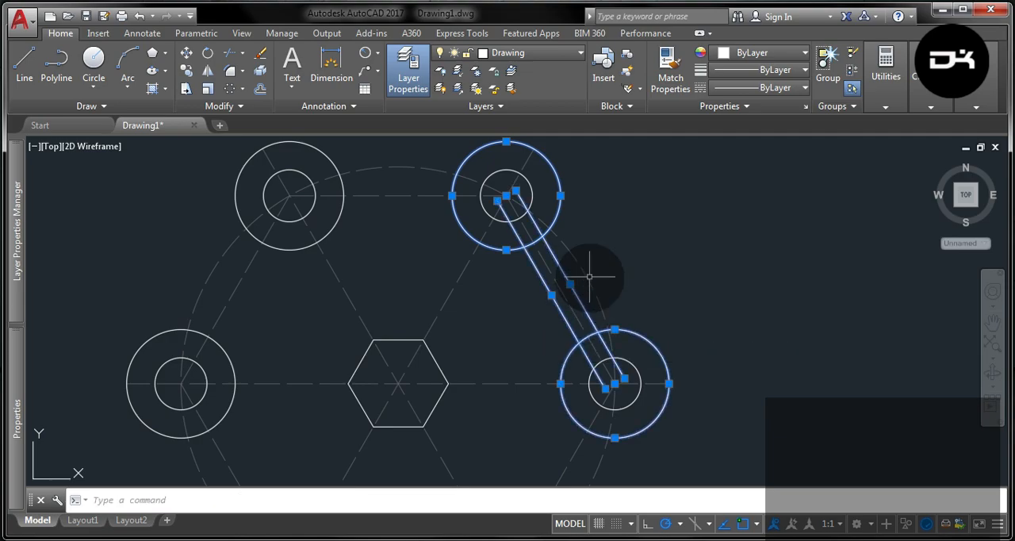
key("Return")
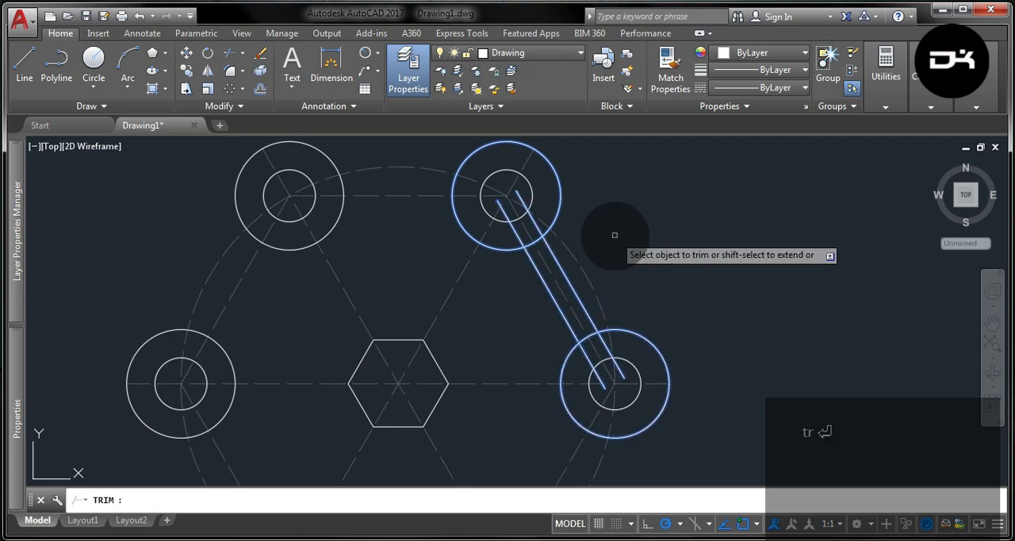
scroll(617, 350, "up", 6)
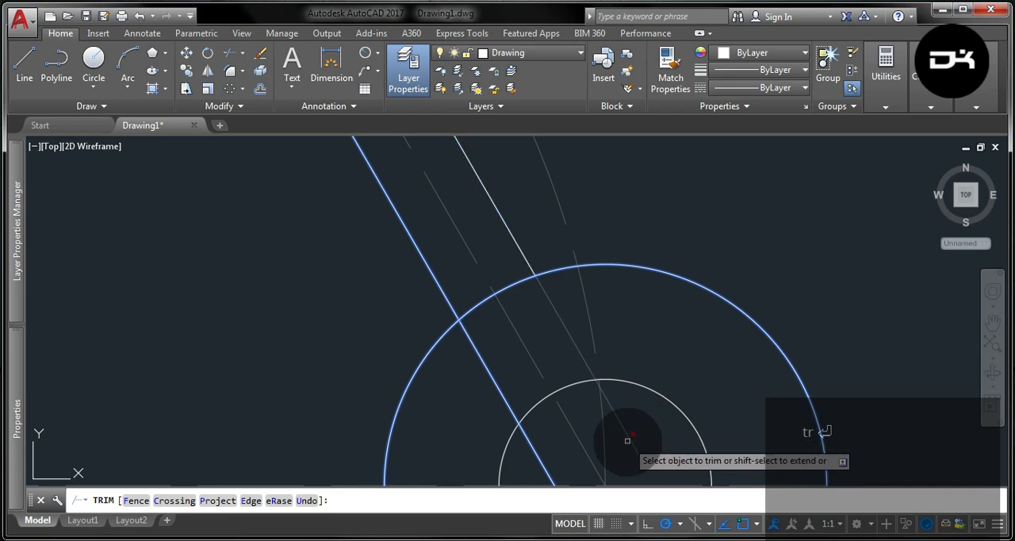
left_click(627, 437)
scroll(555, 462, "down", 6)
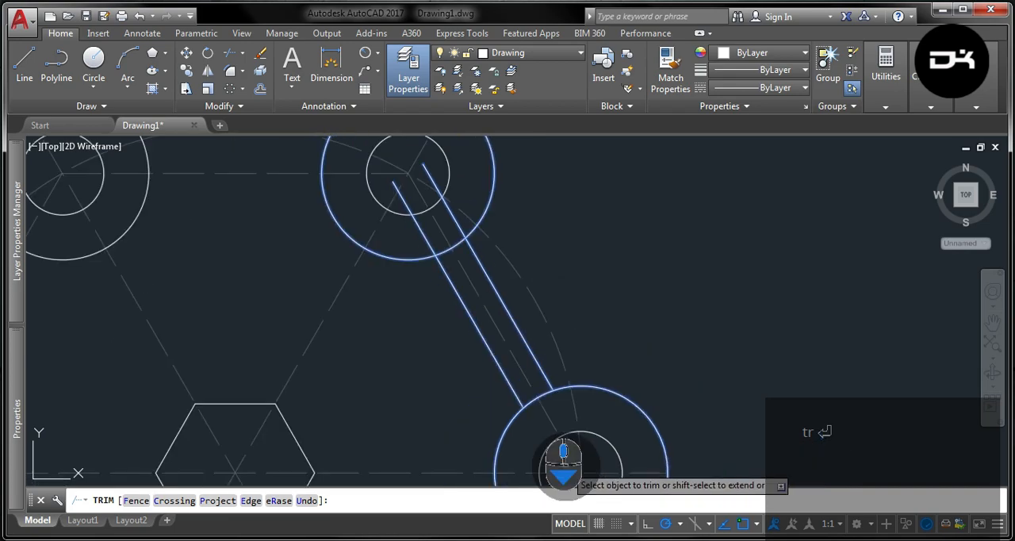
scroll(507, 339, "up", 5)
left_click(434, 356)
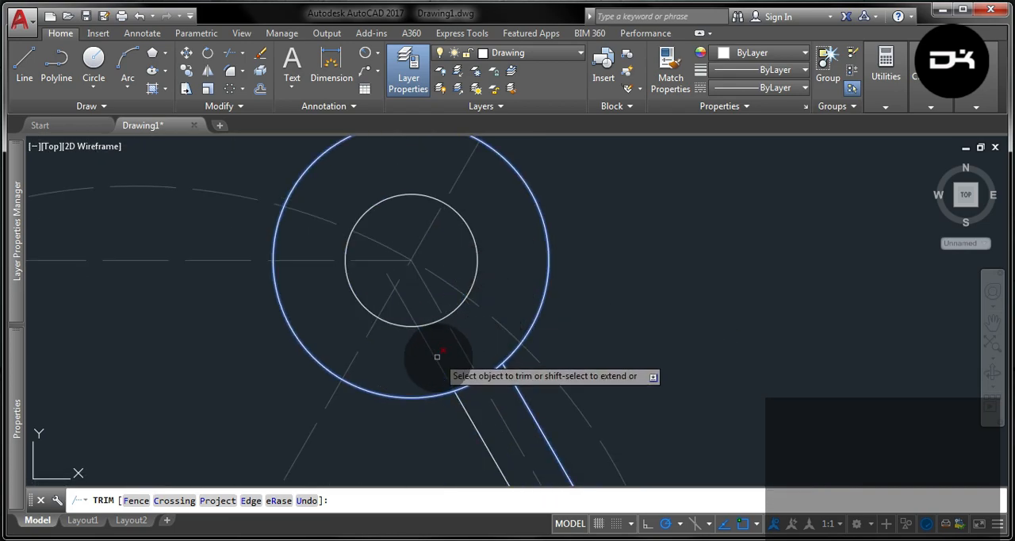
key("Escape")
scroll(590, 242, "down", 4)
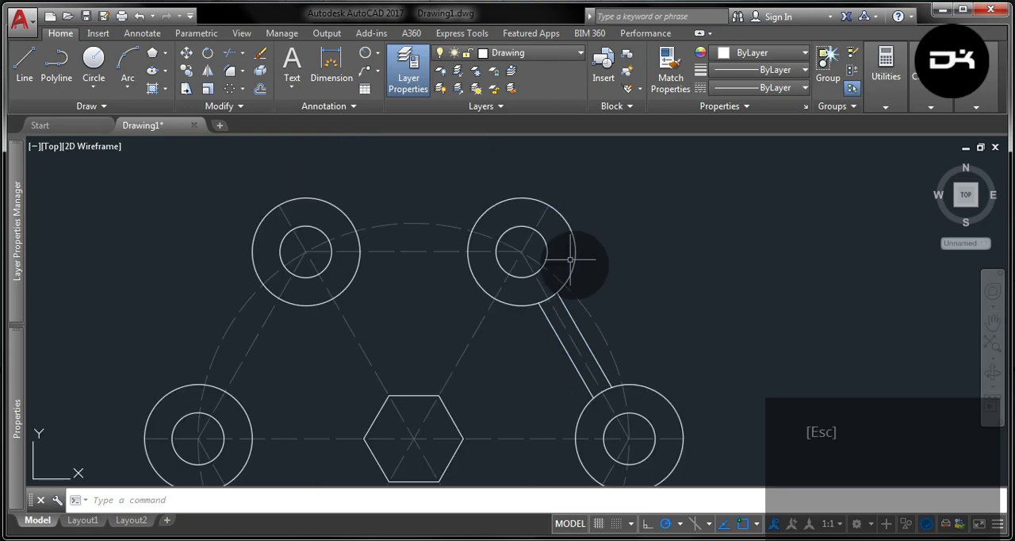
- Offset the dashed horizontal centreline by 5 mm to both sides
scroll(562, 379, "down", 2)
scroll(562, 382, "up", 4)
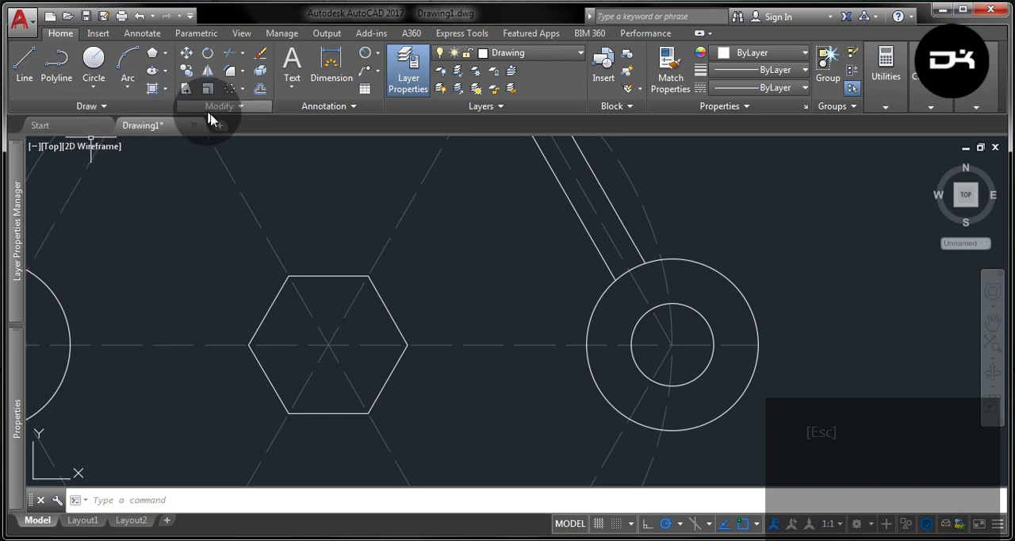
left_click(260, 88)
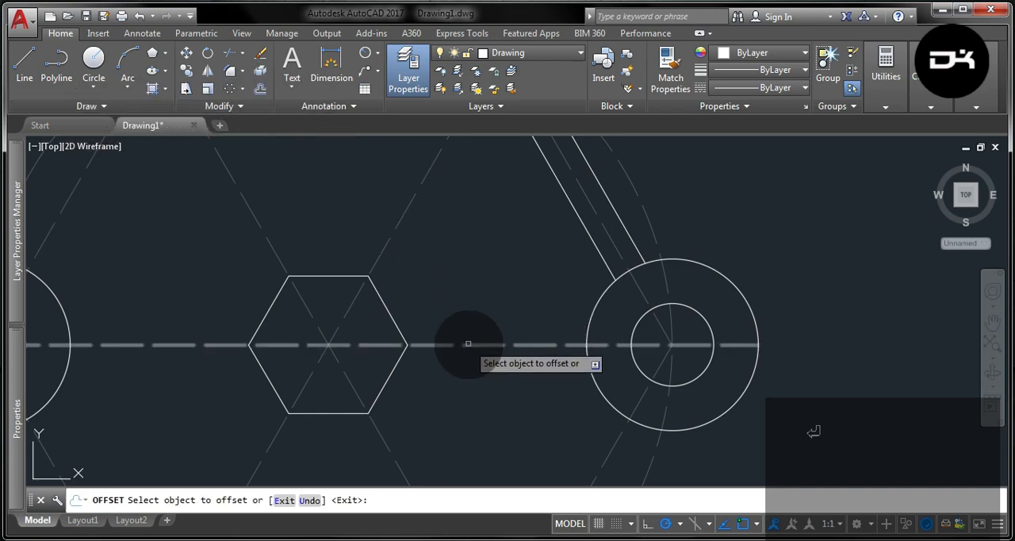
left_click(464, 345)
left_click(464, 329)
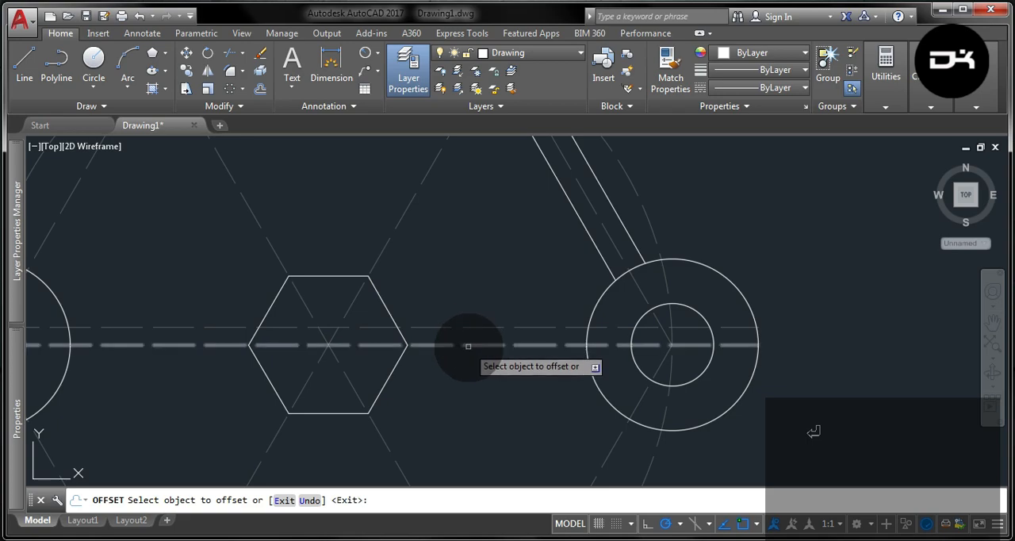
left_click(468, 346)
left_click(467, 365)
key("Escape")
- Trim the two horizontal offset lines so they run only between the central hexagon's right side and the far-right outer circle
left_click(475, 364)
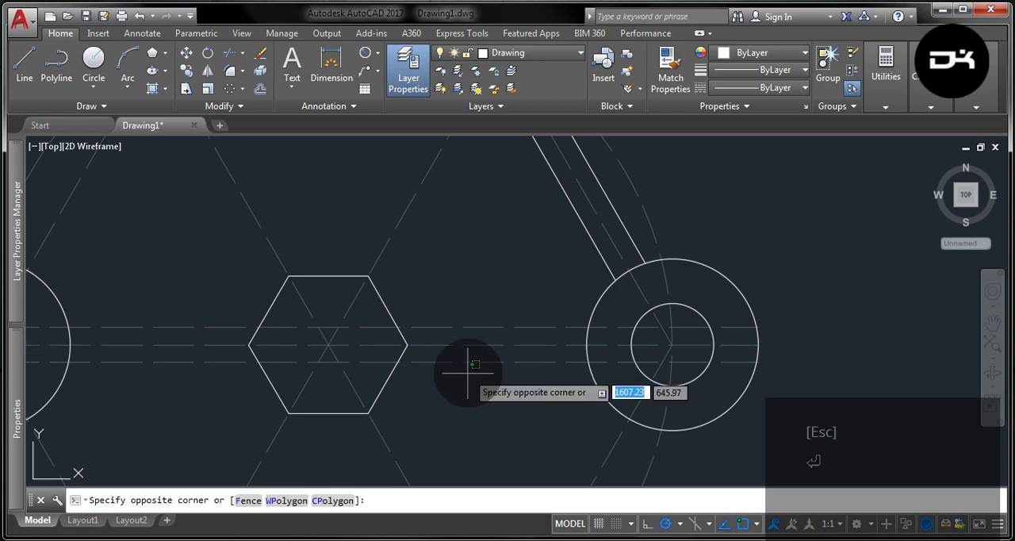
left_click(460, 351)
left_click(460, 319)
left_click(436, 336)
left_click(623, 306)
left_click(564, 297)
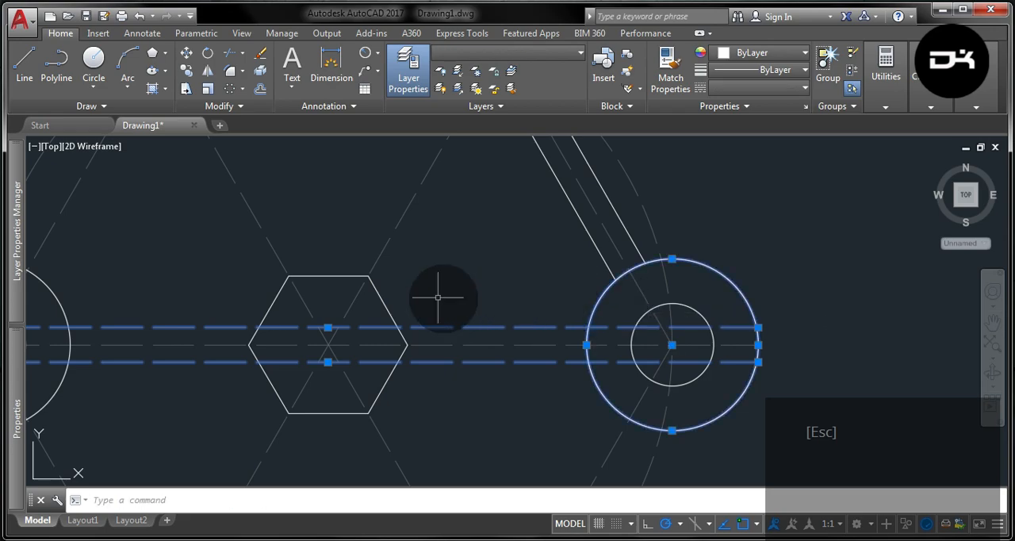
left_click(380, 297)
type("r")
key("Return")
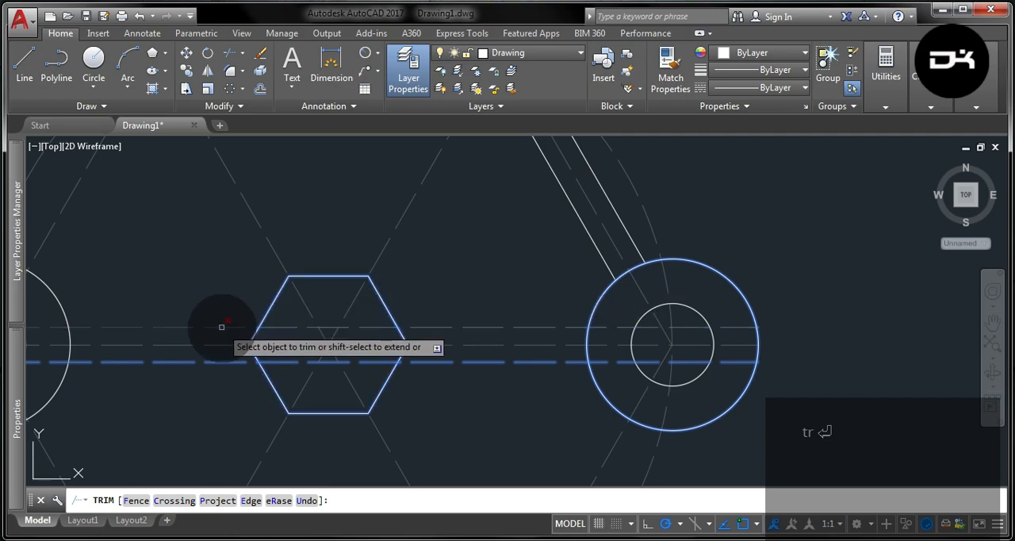
left_click(220, 327)
left_click(217, 362)
left_click(274, 362)
left_click(281, 328)
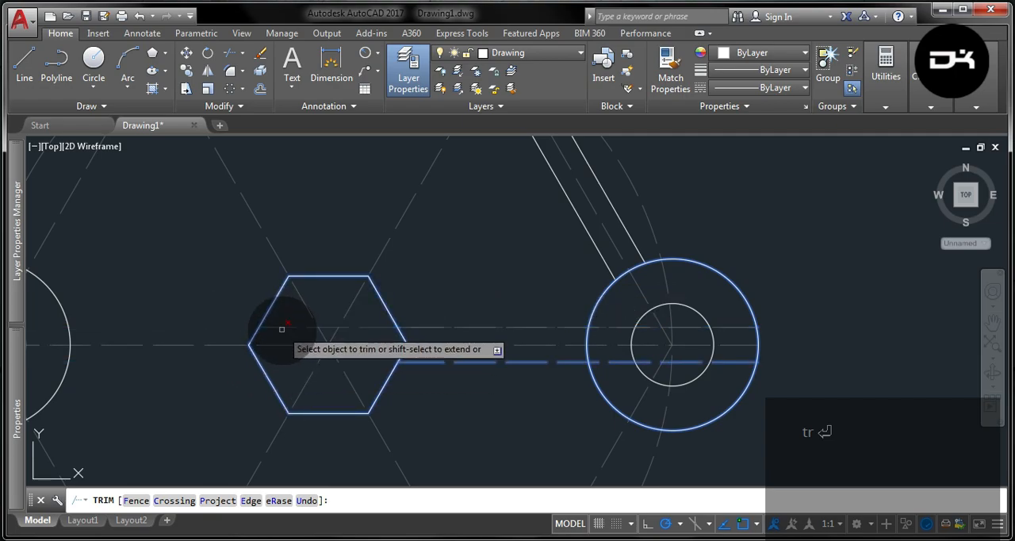
left_click(529, 362)
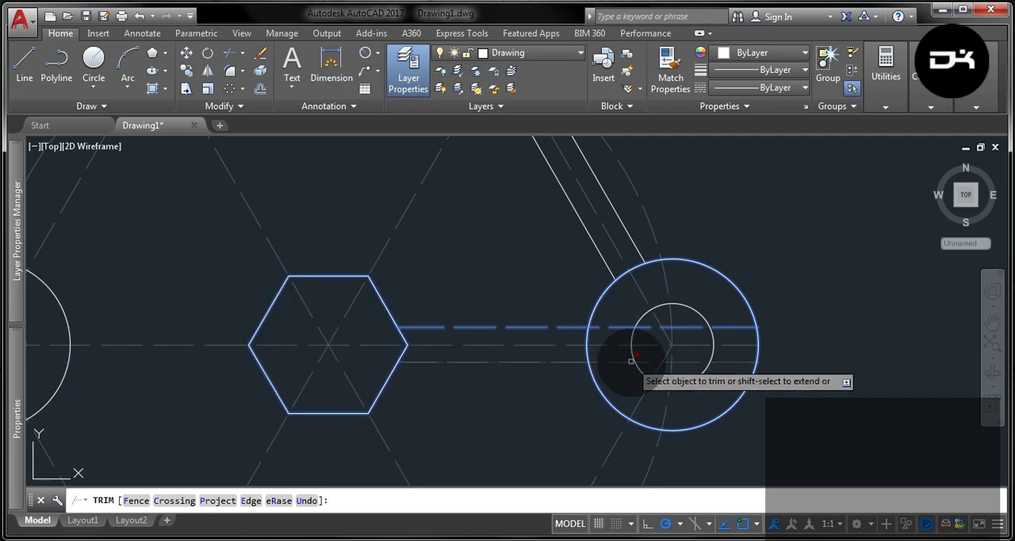
key("Escape")
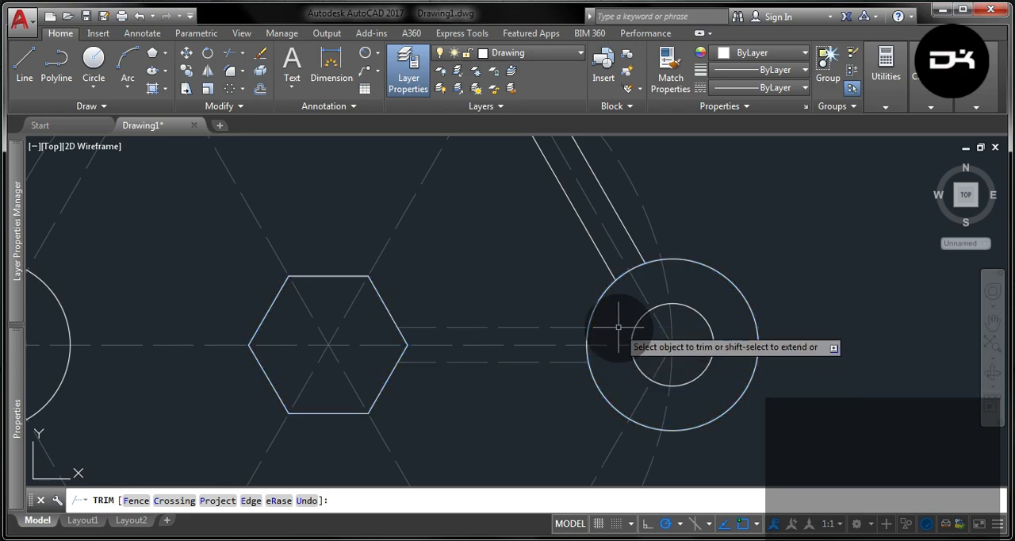
- Set the two trimmed horizontal lines' linetype to ByLayer and move them to the Drawing layer
left_click(537, 369)
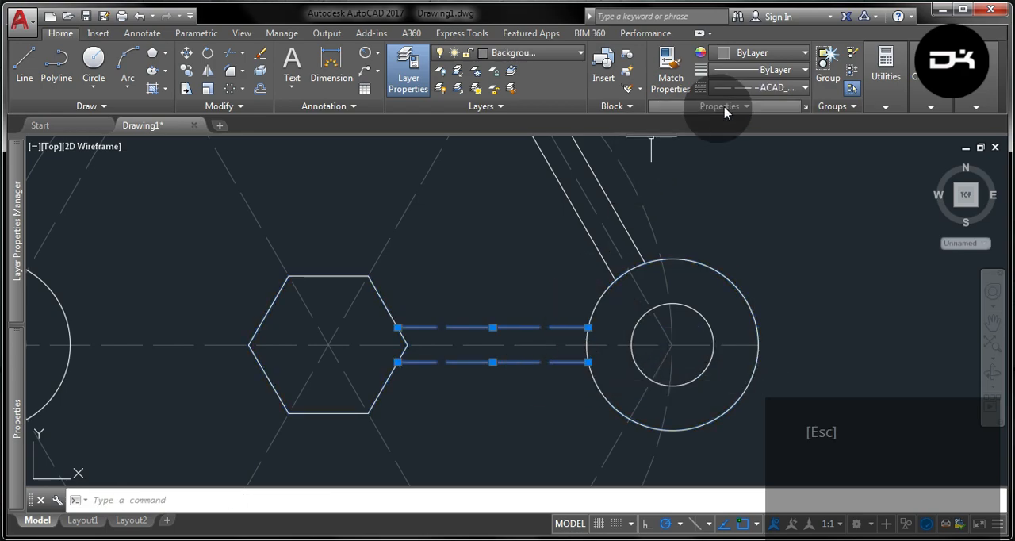
left_click(754, 89)
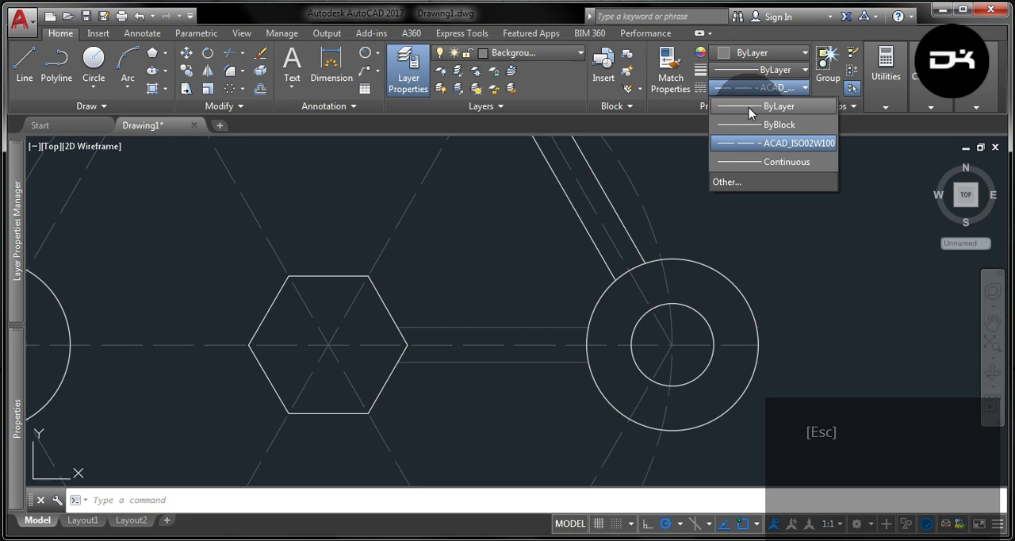
left_click(749, 107)
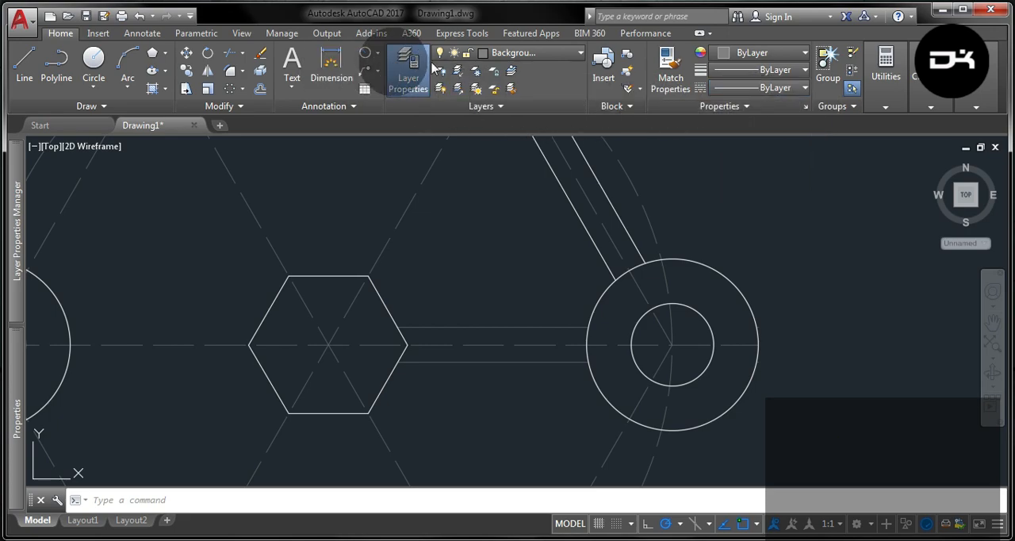
left_click(521, 53)
left_click(512, 129)
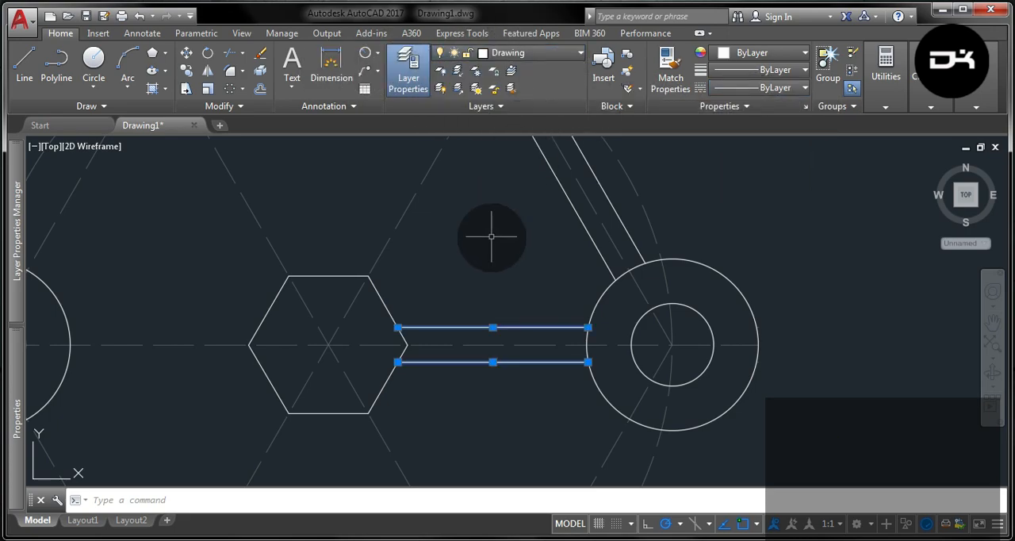
- Offset the central hexagon outward by 10 mm
scroll(428, 431, "down", 2)
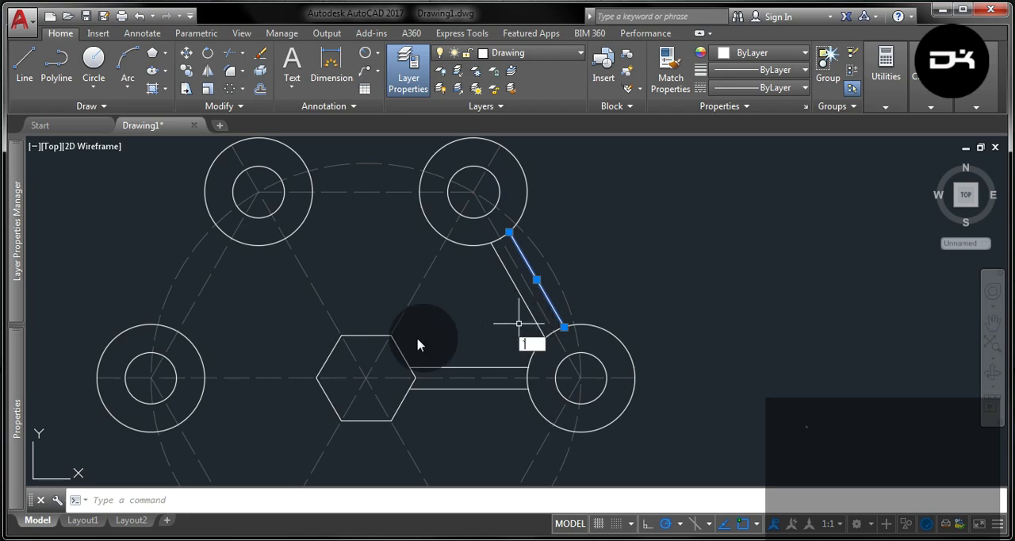
left_click(403, 355)
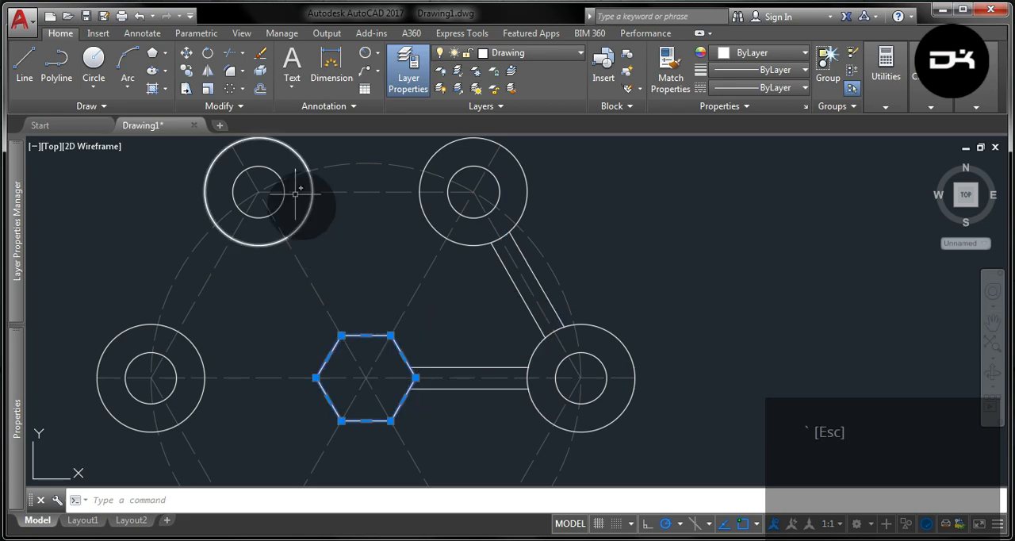
left_click(259, 88)
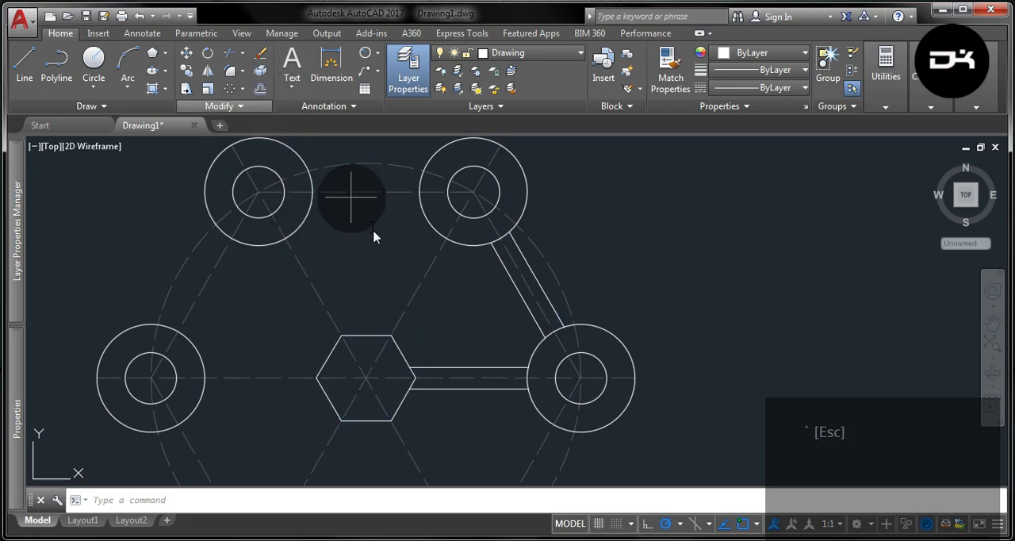
key("Return")
left_click(448, 310)
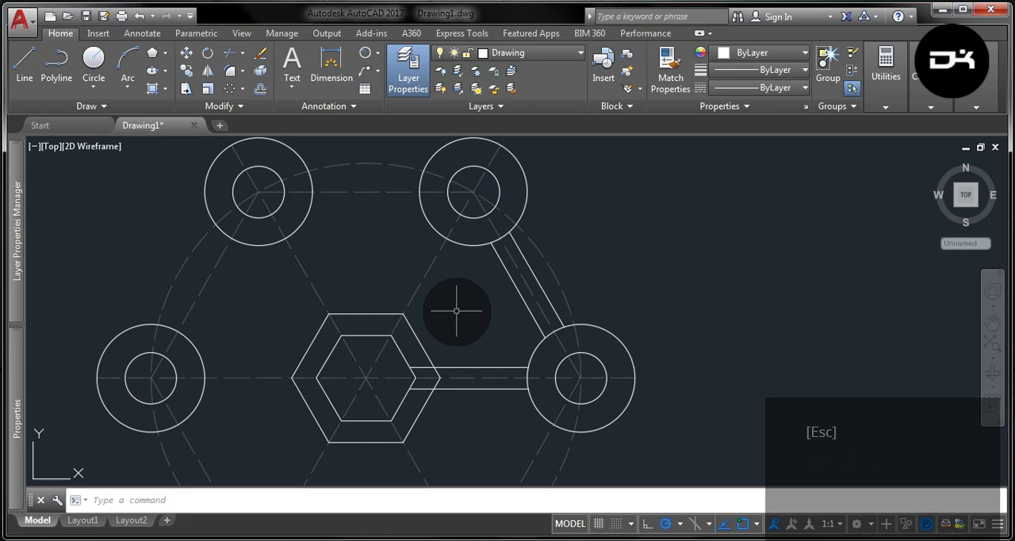
- Offset the dashed diagonal through the upper-right circles by 5 mm toward its lower-right side
left_click(425, 273)
key("Return")
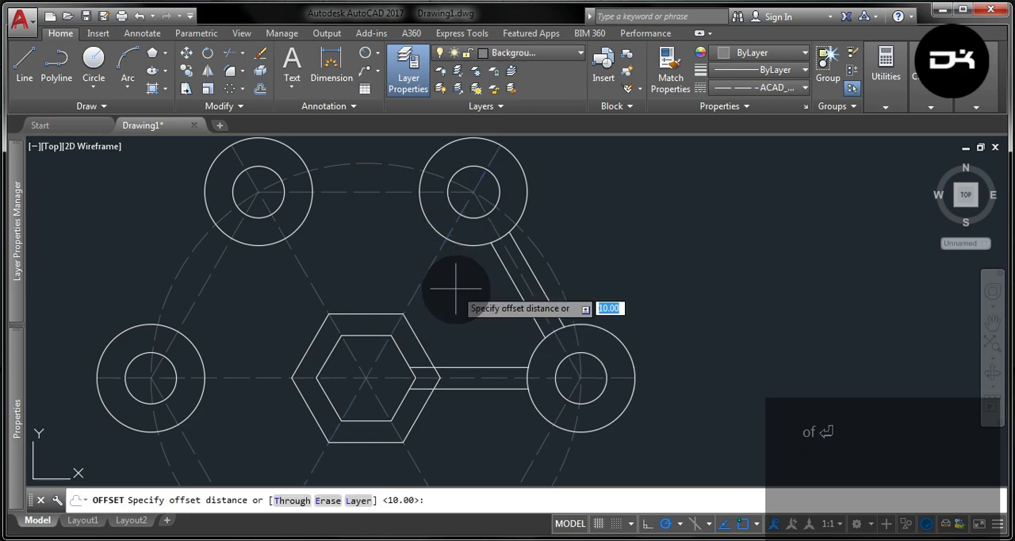
type("5")
key("Return")
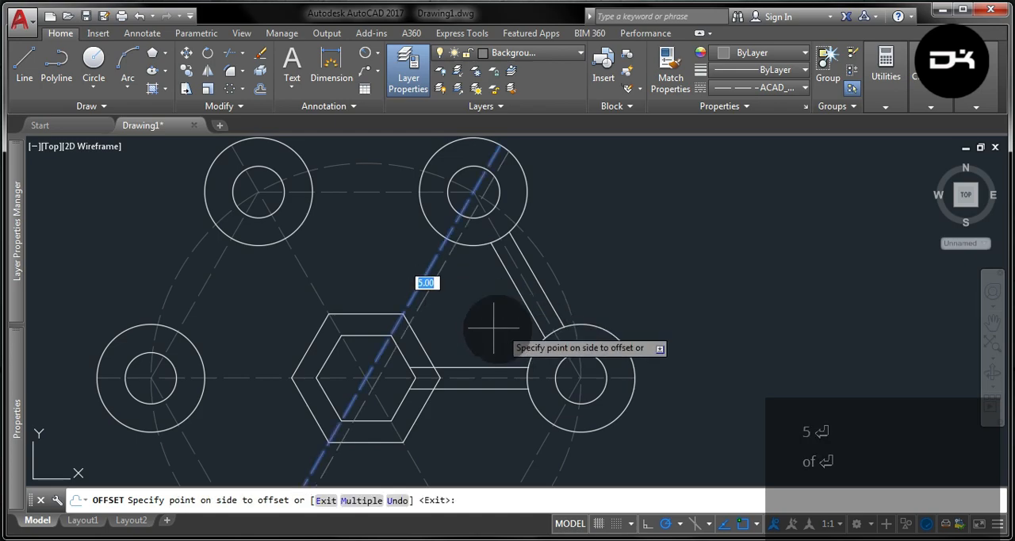
left_click(491, 327)
left_click(425, 293)
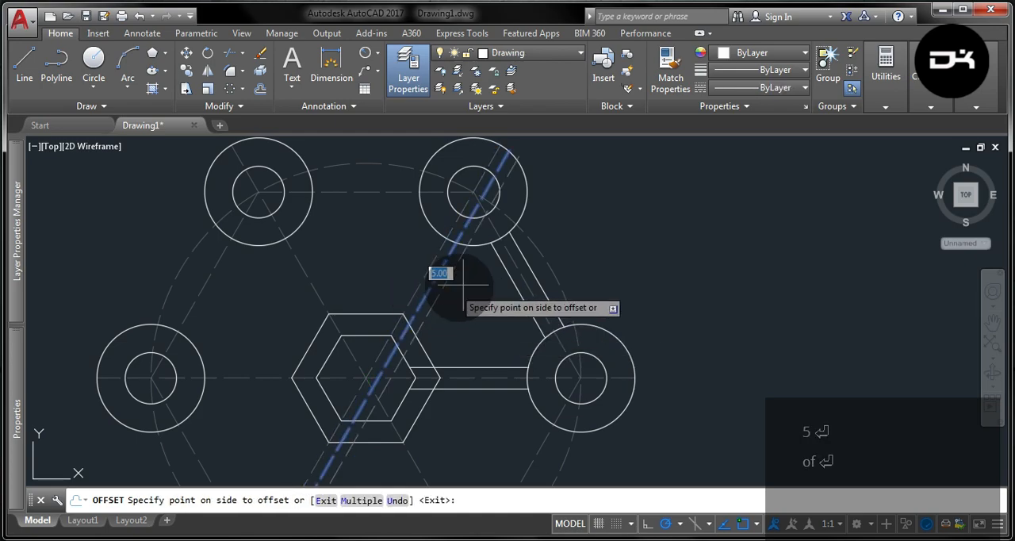
key("Escape")
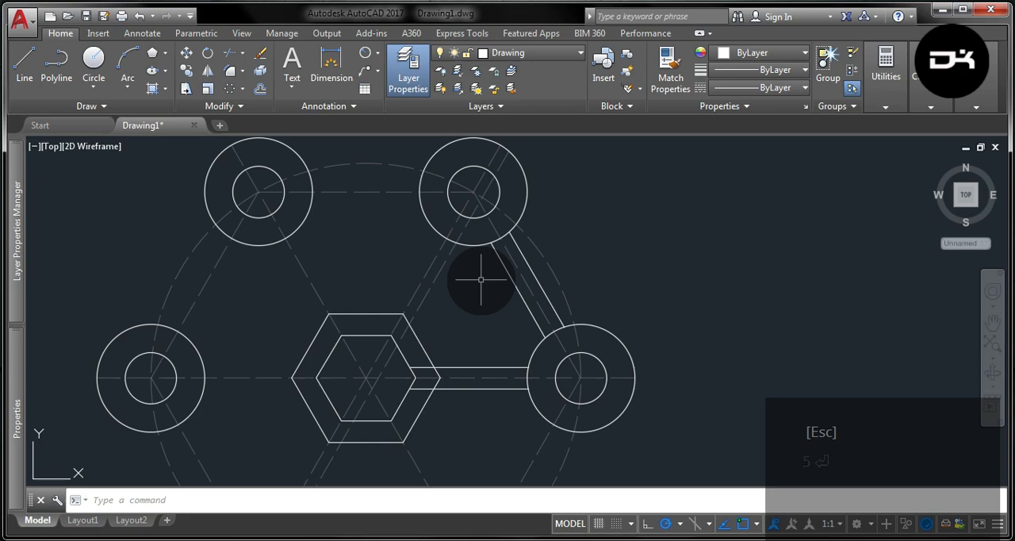
- Set the diagonal offset line's linetype to ByLayer and move it to the Drawing layer
left_click(441, 271)
left_click(774, 92)
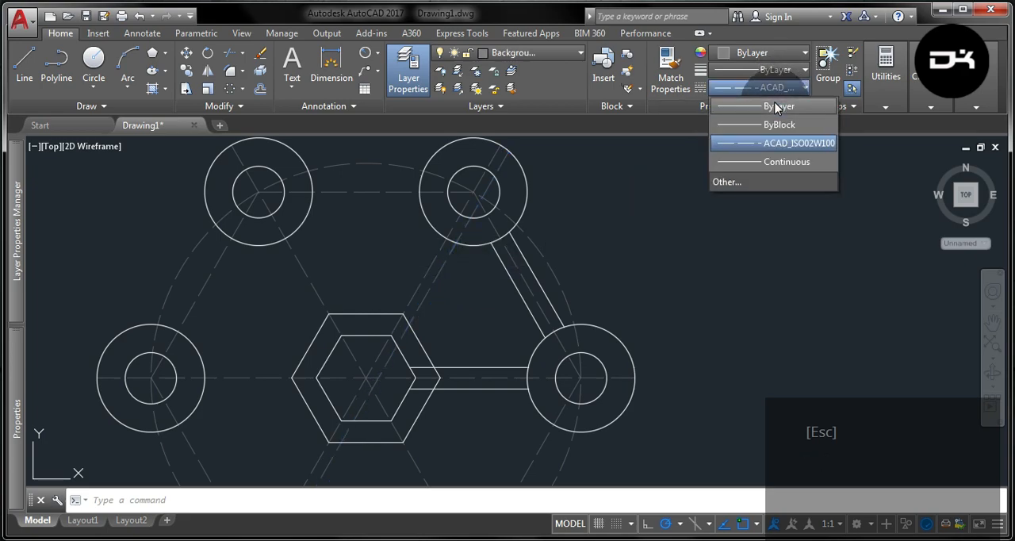
left_click(774, 105)
left_click(554, 56)
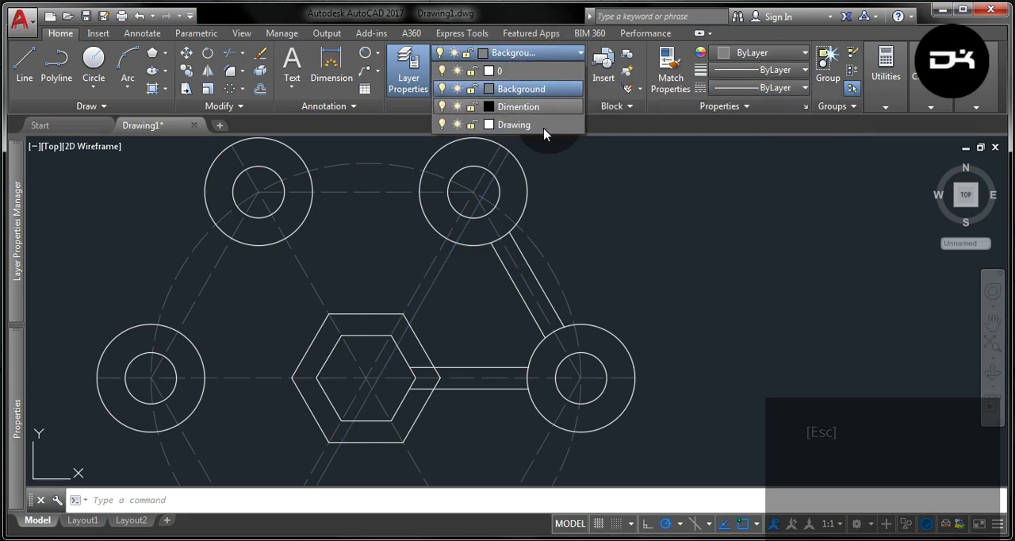
left_click(545, 127)
- Trim the diagonal bar line so it runs only between the outer hexagon and the upper-right outer circle
left_click(436, 291)
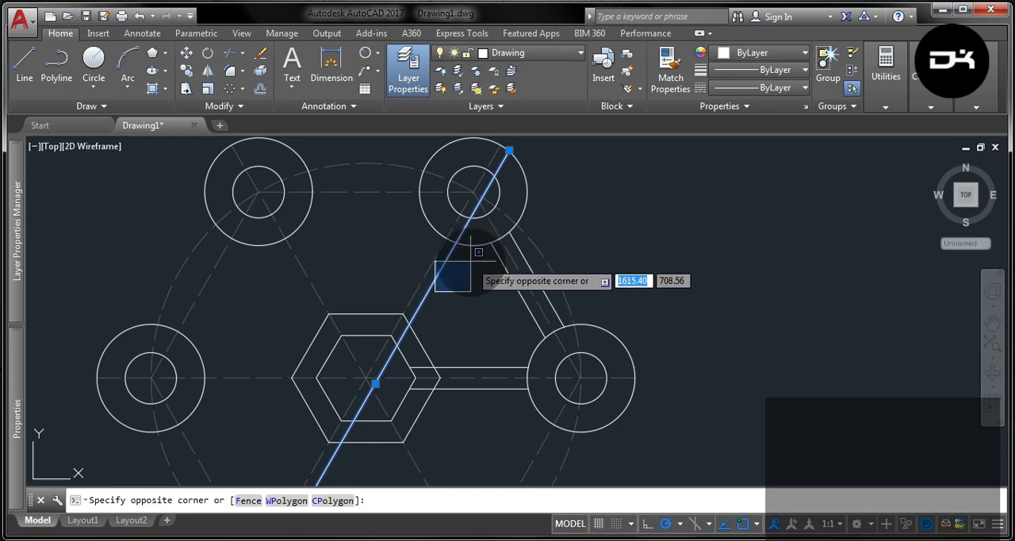
left_click(473, 256)
left_click(472, 239)
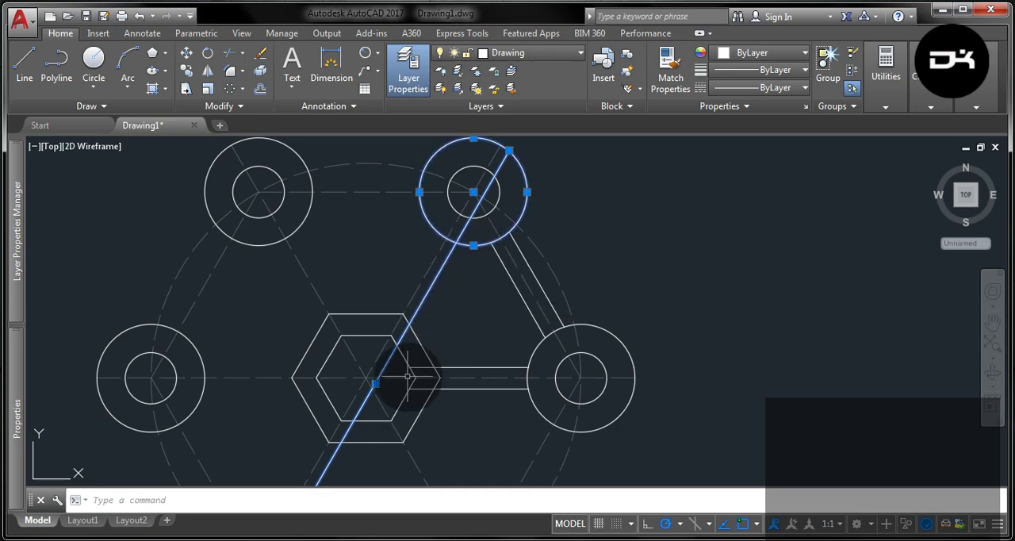
left_click(419, 339)
type("tr")
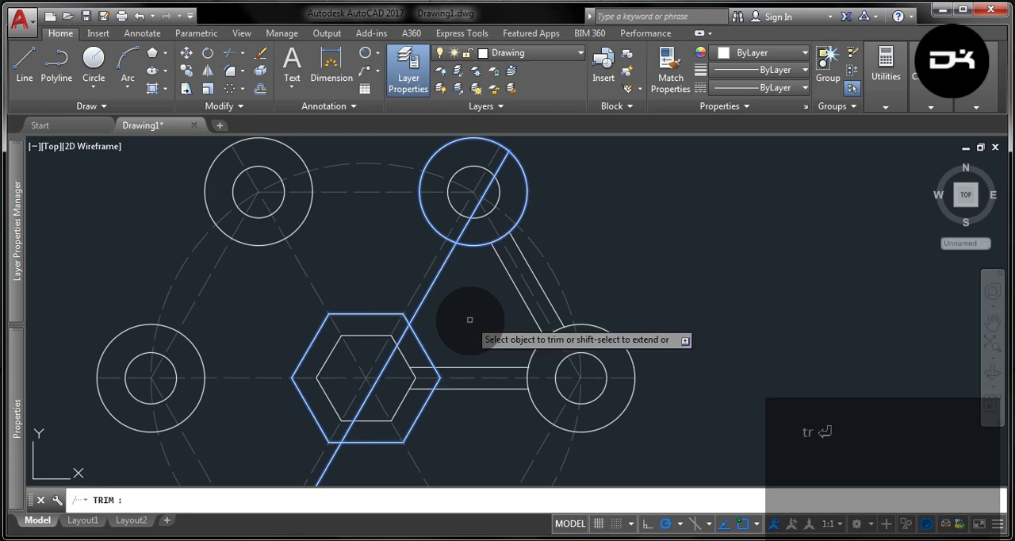
key("Return")
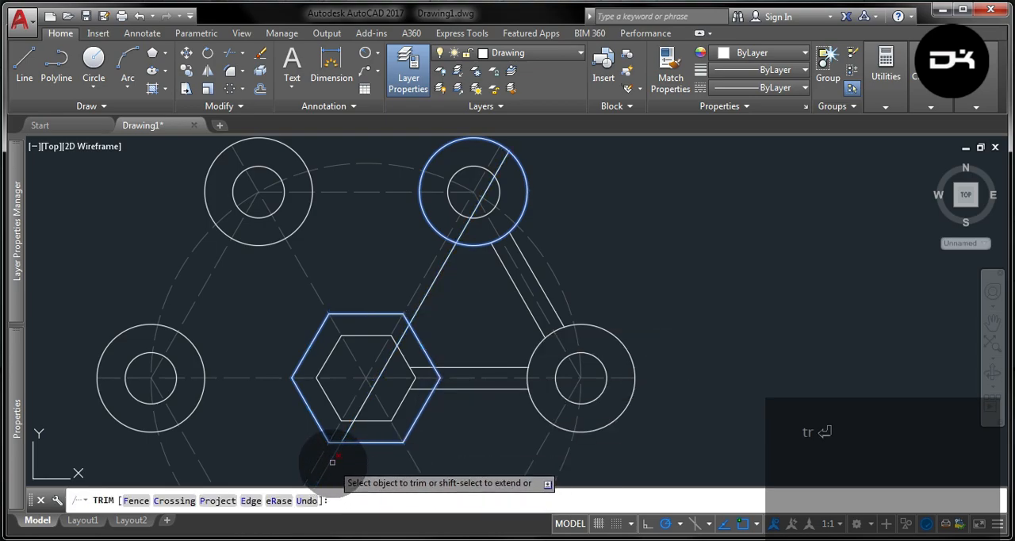
left_click(332, 462)
left_click(385, 391)
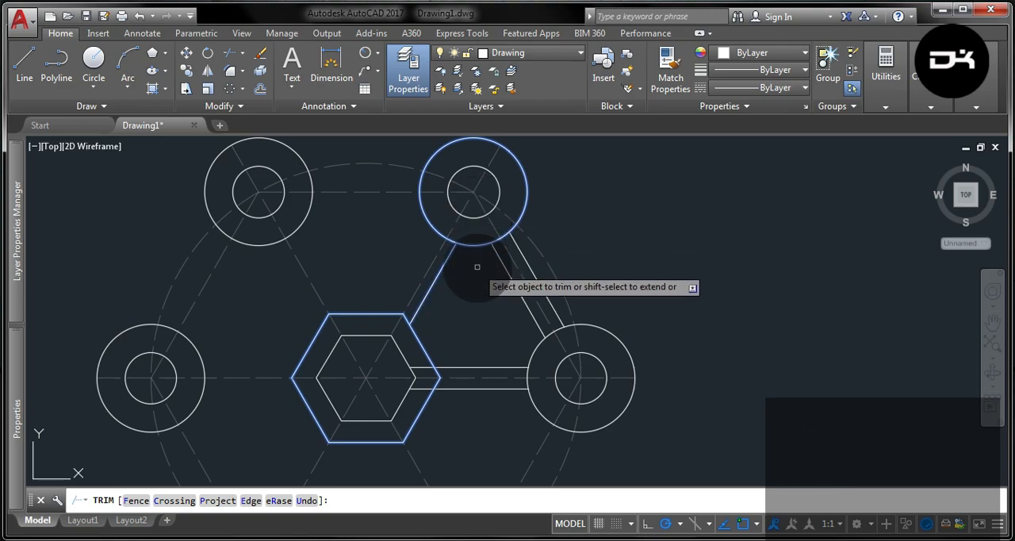
key("Escape")
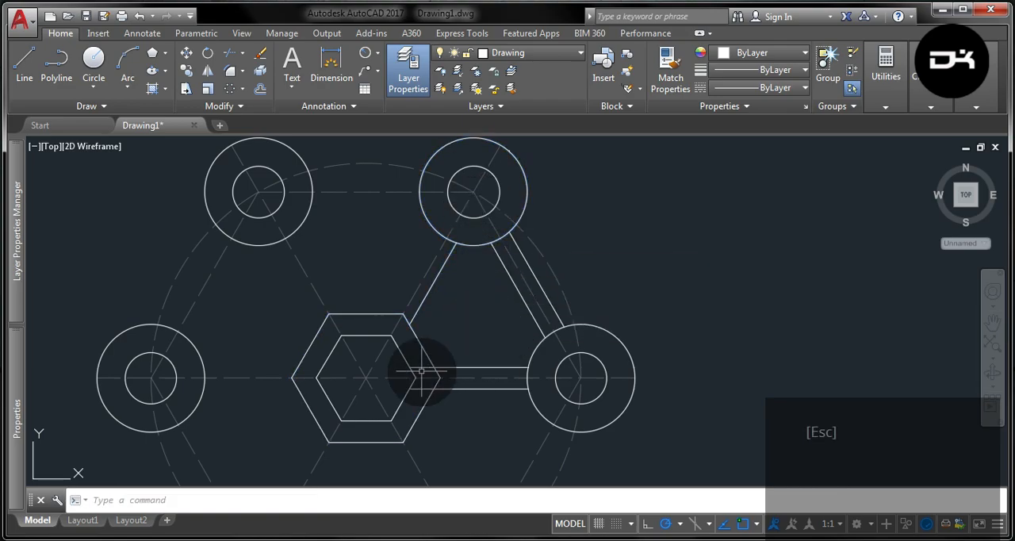
- Trim the upper horizontal bar line's end inside the outer hexagon
scroll(442, 378, "up", 4)
left_click(471, 374)
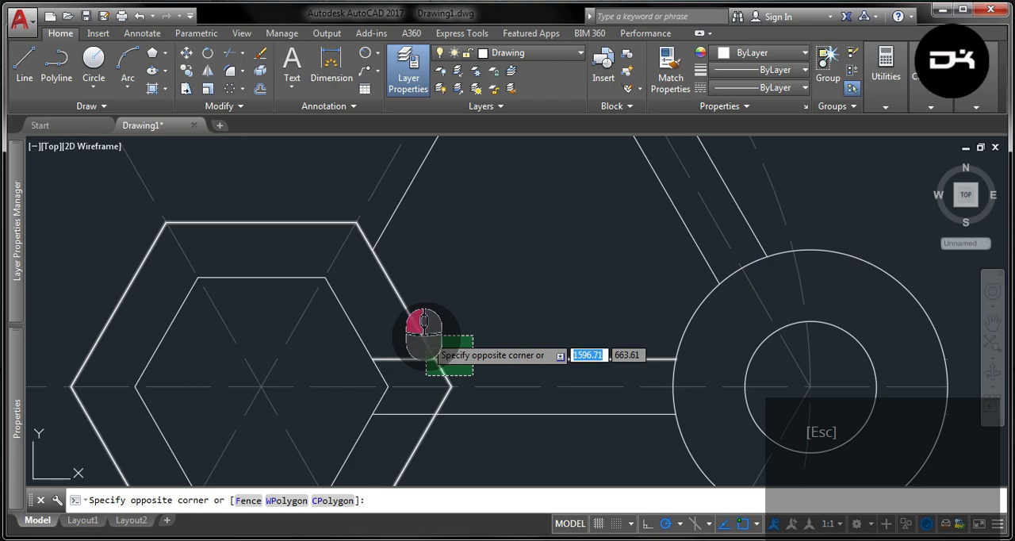
left_click(419, 334)
type("tr")
key("Return")
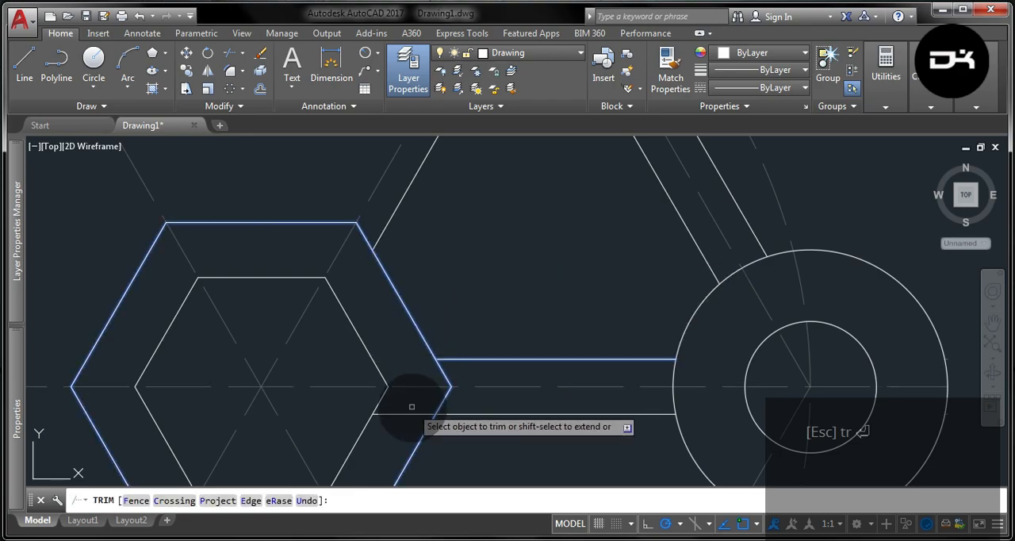
key("Escape")
scroll(494, 312, "down", 4)
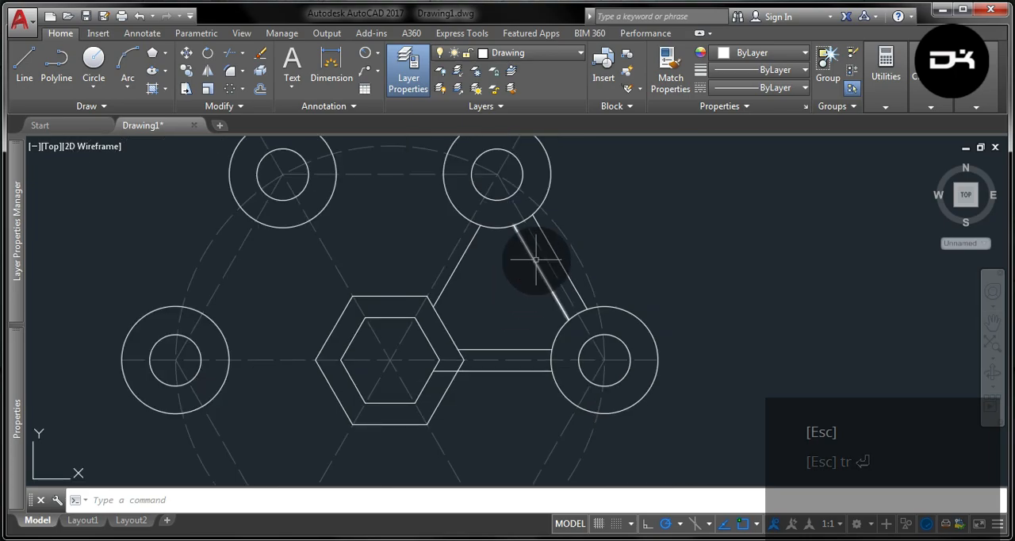
- Draw two circles of radius 10, each tangent to the upper-right bar's outer line and one of its end circles
scroll(536, 259, "up", 2)
left_click(94, 89)
left_click(110, 244)
scroll(623, 194, "down", 2)
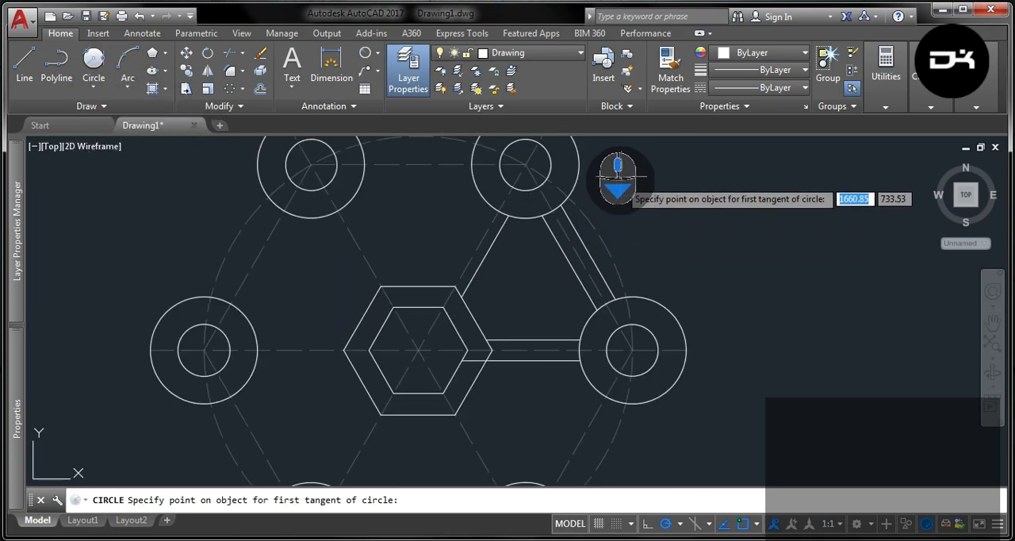
scroll(618, 178, "up", 2)
left_click(537, 188)
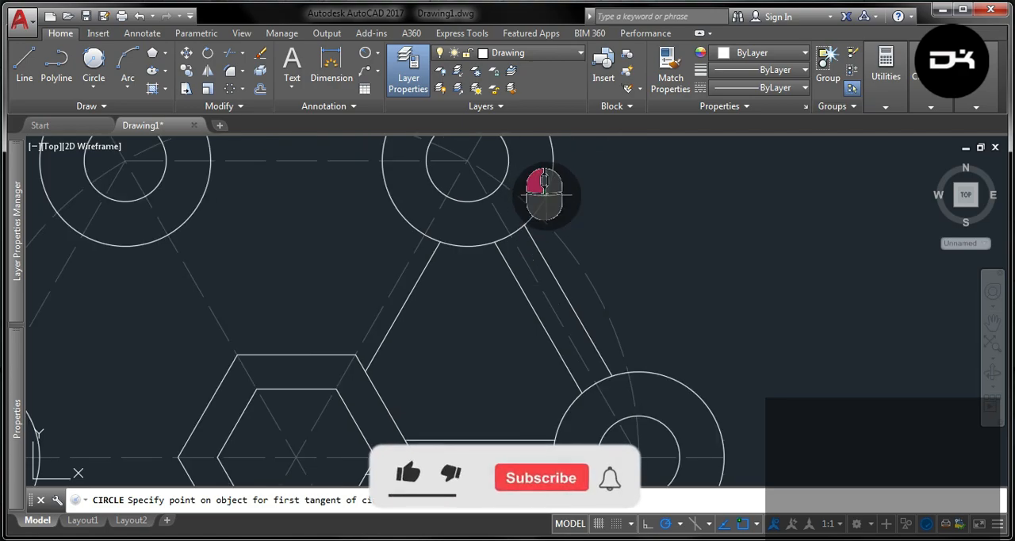
left_click(555, 258)
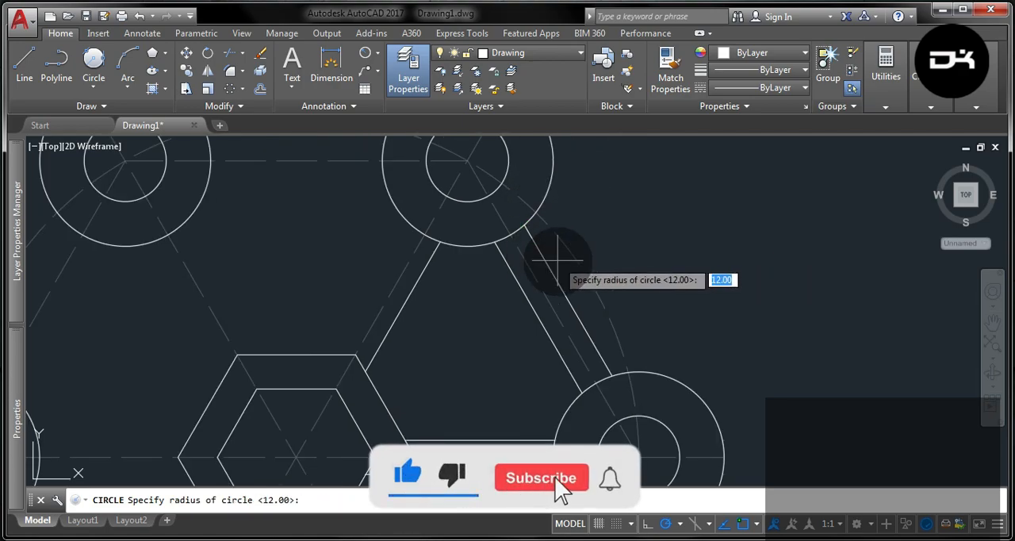
left_click(92, 62)
left_click(596, 339)
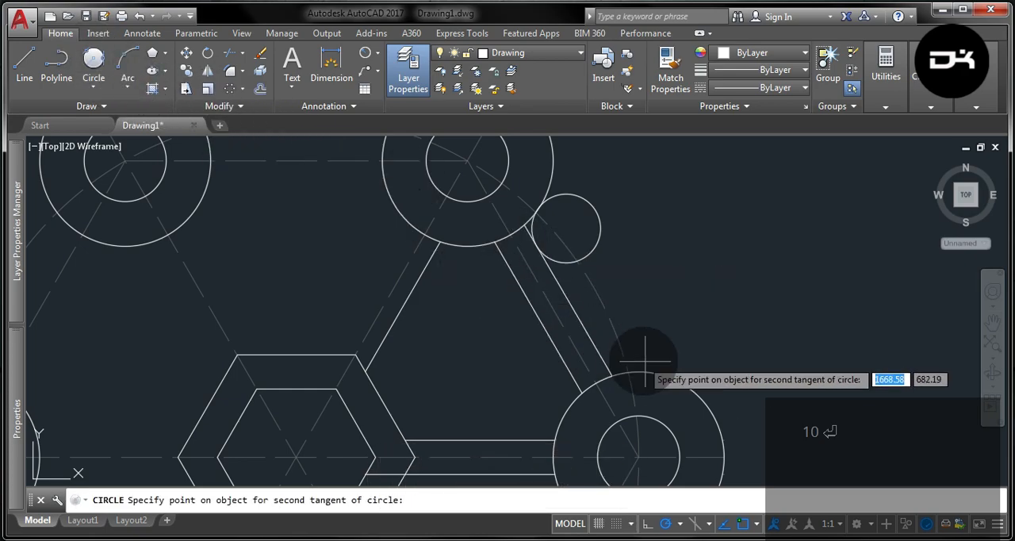
left_click(655, 363)
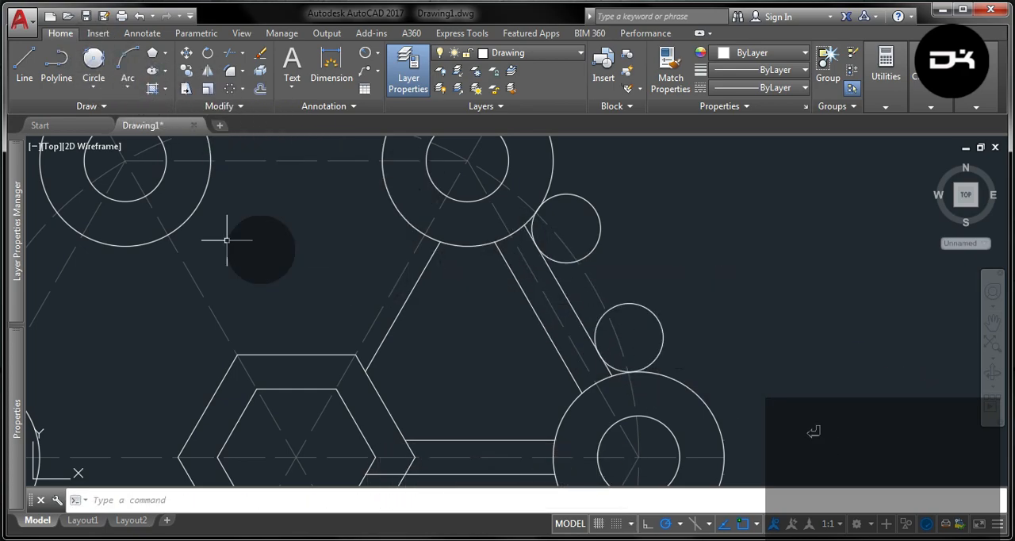
- Draw two circles of radius 10 tangent to the upper-right outer circle, one touching the diagonal line and one the bar's inner line
left_click(93, 61)
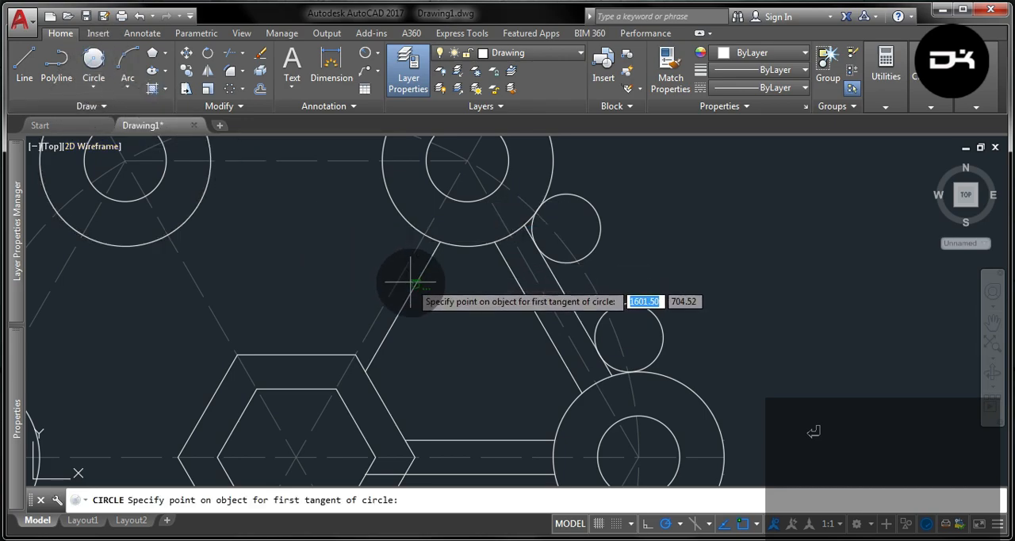
left_click(442, 254)
left_click(458, 244)
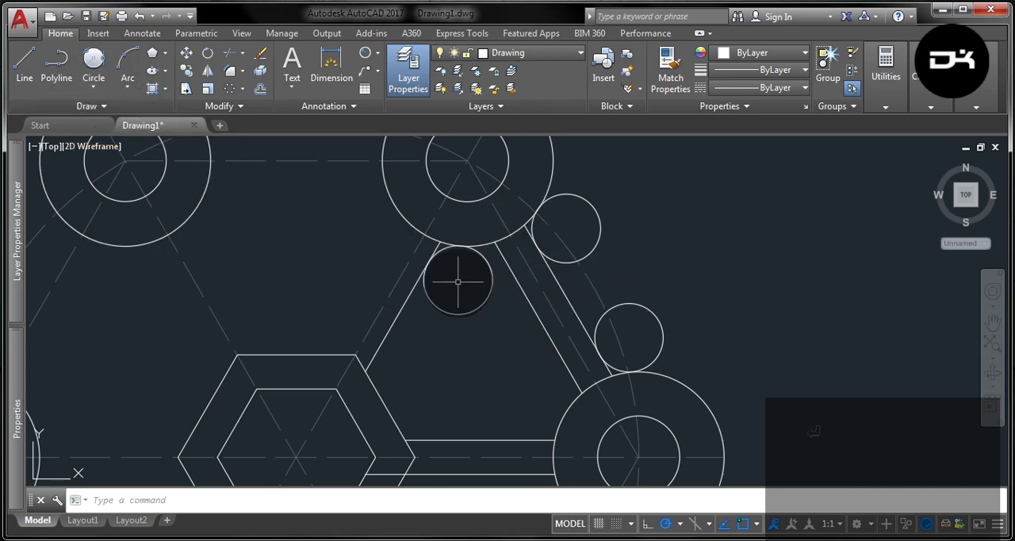
left_click(94, 60)
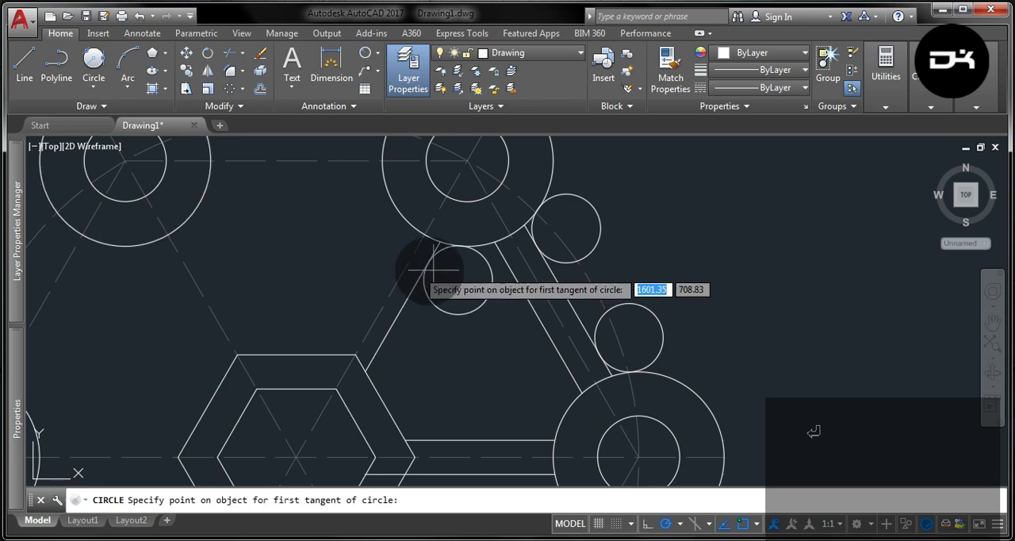
left_click(489, 252)
left_click(497, 283)
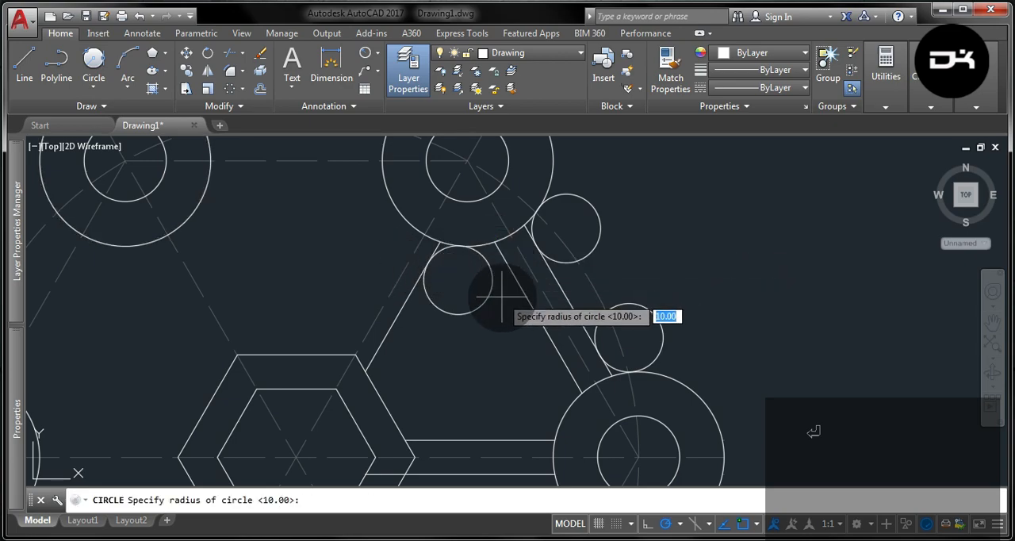
- Draw two circles of radius 10 tangent to the outer hexagon, one touching the diagonal line and one the upper horizontal line
left_click(95, 57)
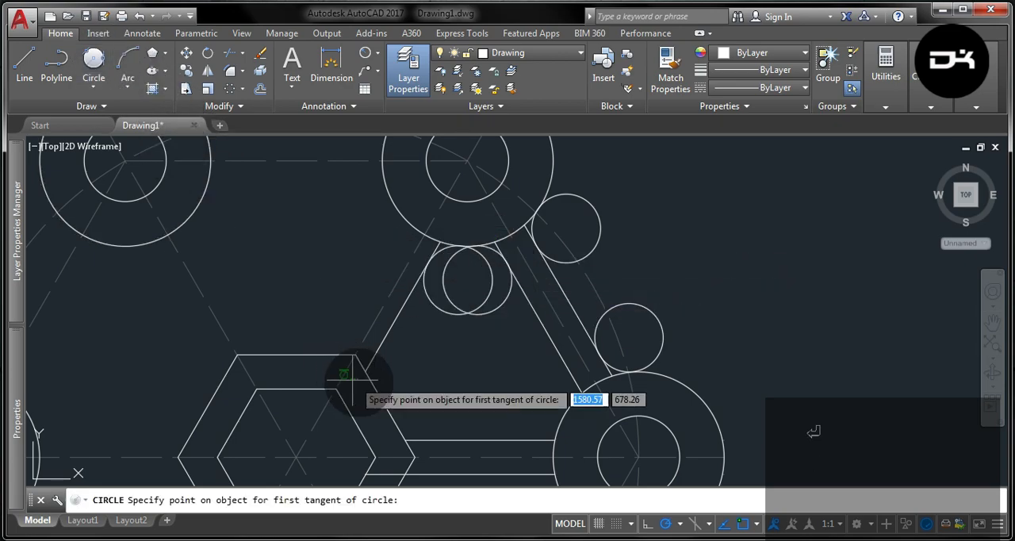
left_click(377, 358)
left_click(420, 384)
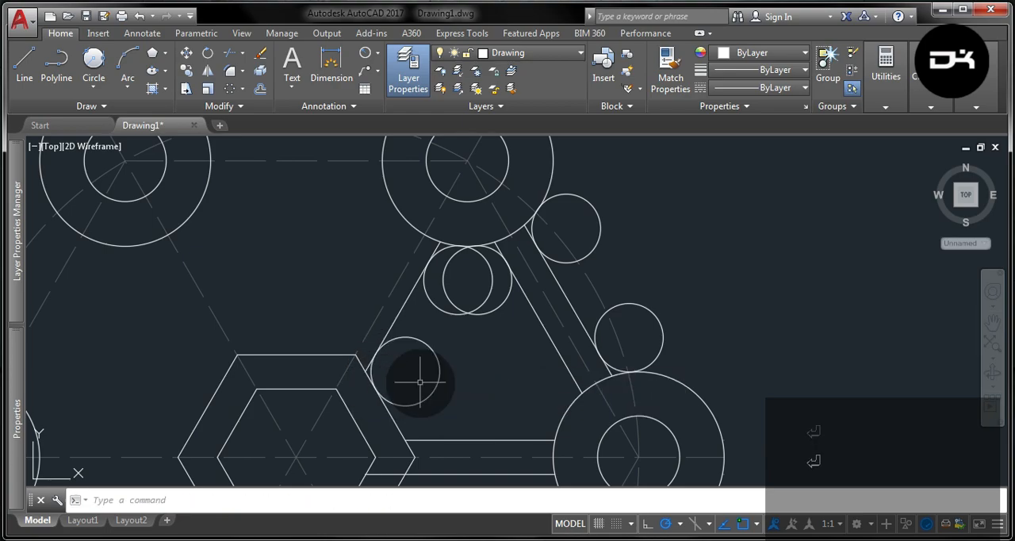
left_click(93, 60)
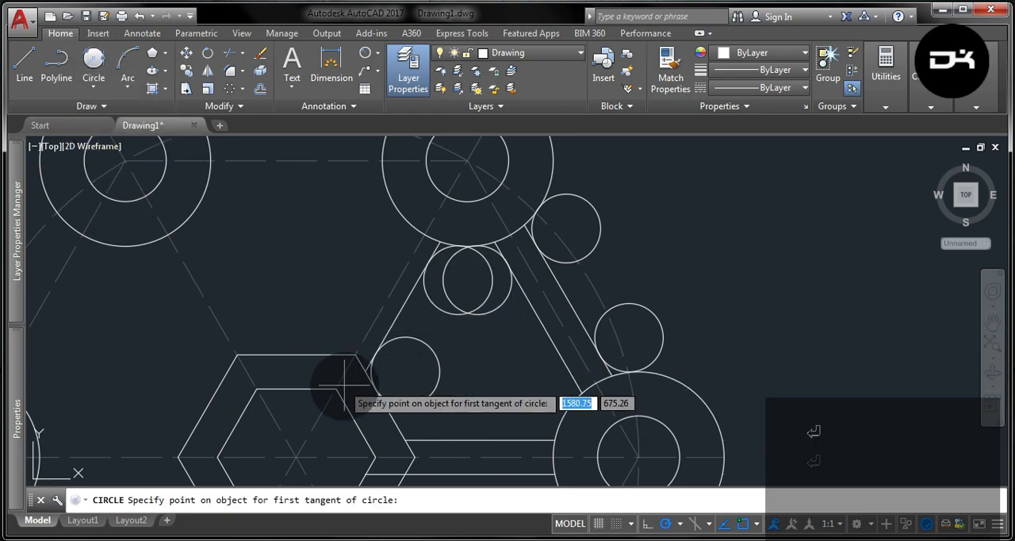
left_click(381, 411)
left_click(453, 421)
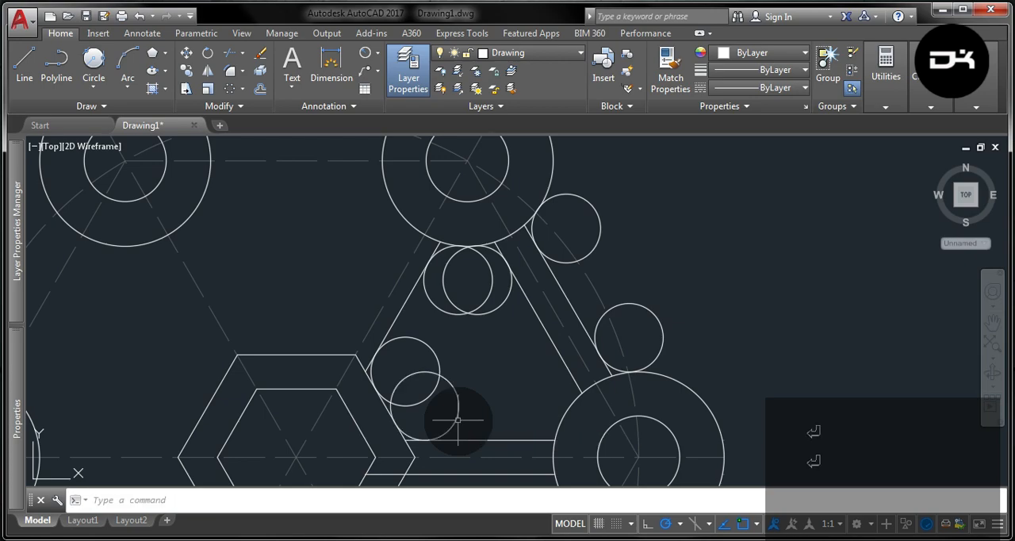
- Draw two circles of radius 10 tangent to the right outer circle, one touching the bar's inner line and one the upper horizontal line
left_click(93, 61)
left_click(572, 406)
left_click(575, 408)
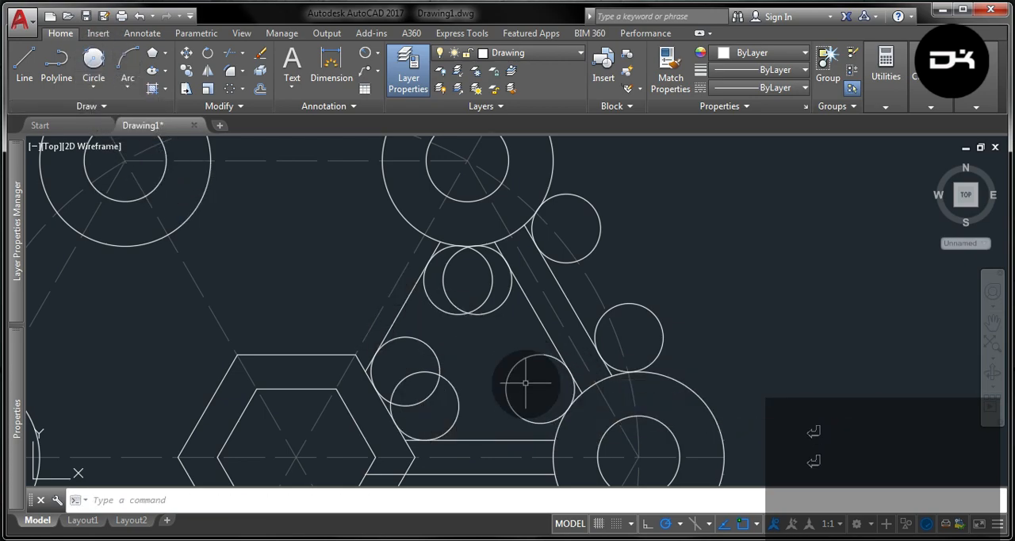
left_click(92, 70)
left_click(509, 442)
left_click(548, 421)
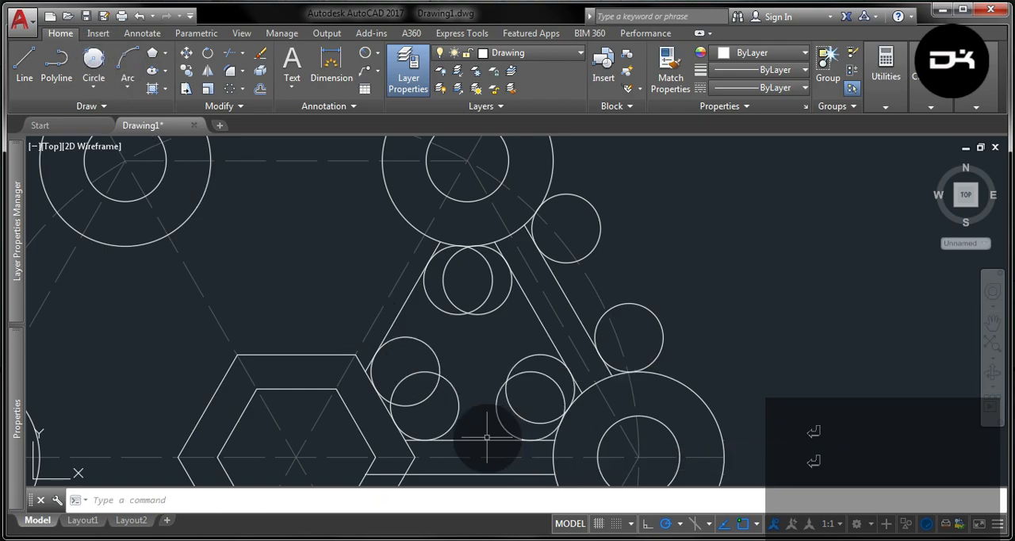
key("ctrl+z")
key("ctrl+z")
key("Escape")
- Trim the six tangent circles inside the triangular pocket to corner arcs, using the surrounding lines, outer hexagon and outer circles as cutting edges
left_click(527, 396)
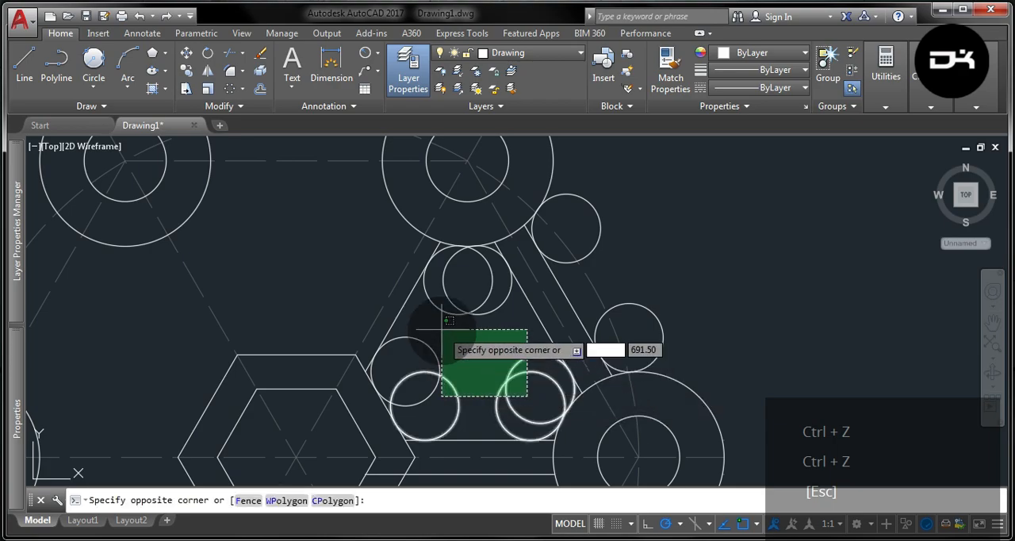
left_click(405, 288)
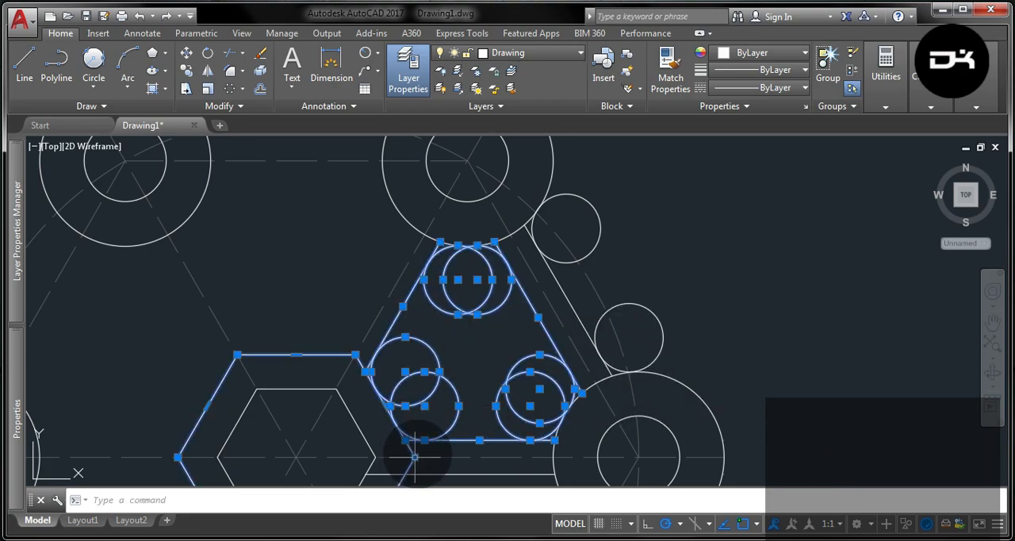
left_click(621, 384)
left_click(595, 352)
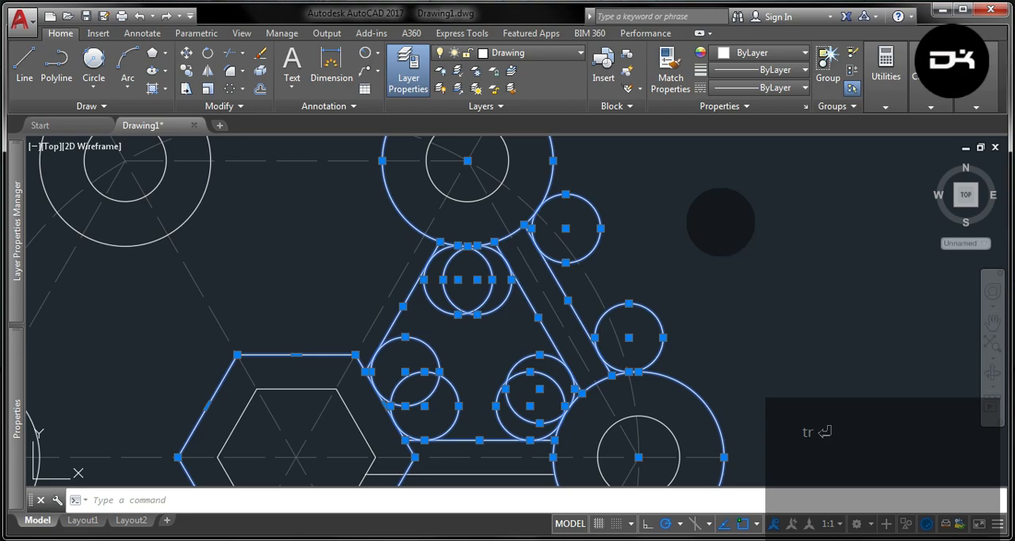
key("Return")
left_click(481, 324)
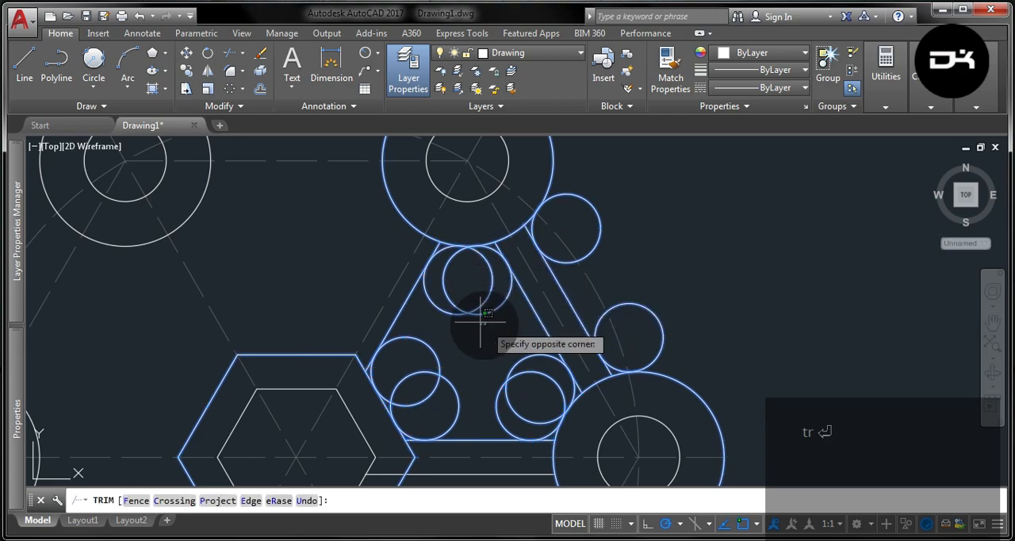
left_click(464, 310)
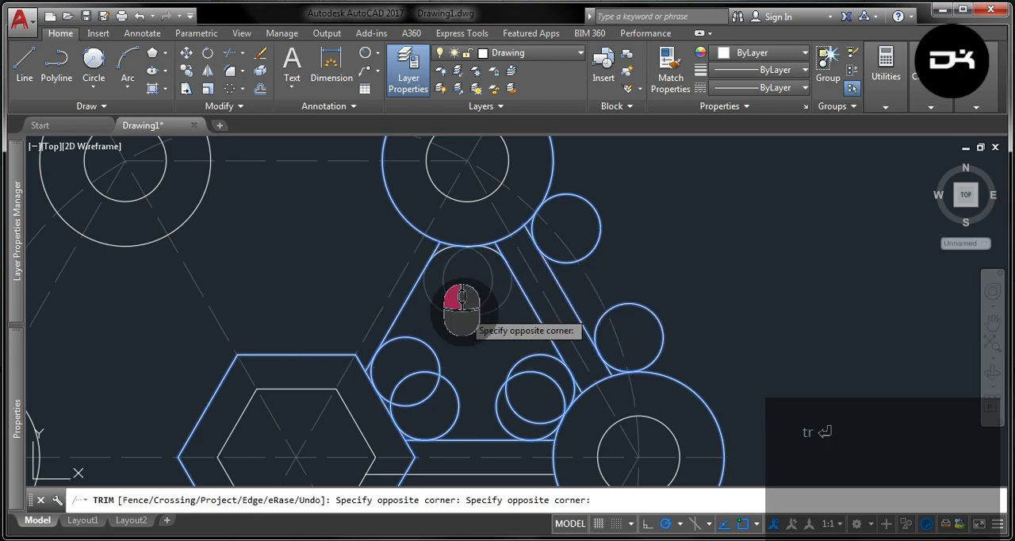
left_click(516, 405)
left_click(400, 376)
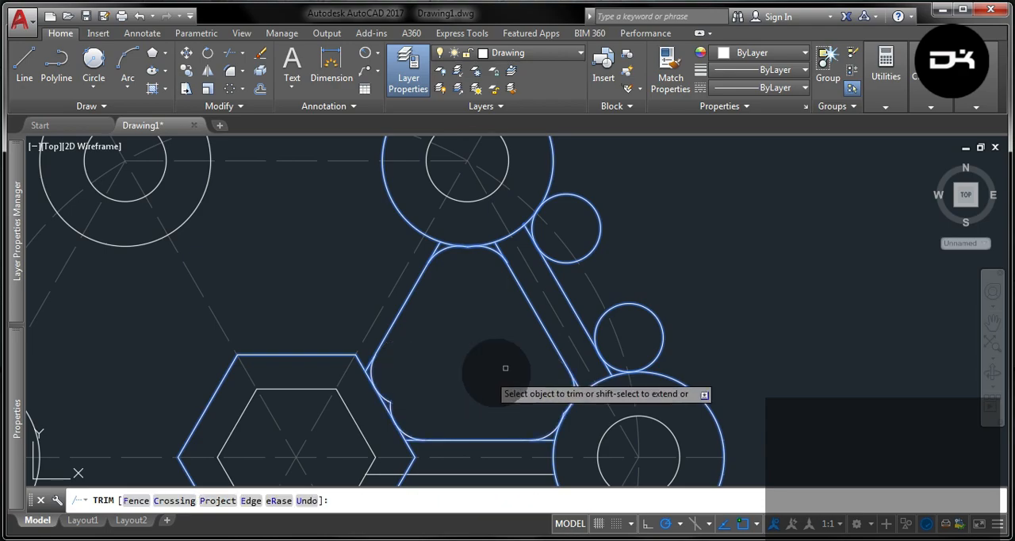
- Trim the two tangent circles outside the upper-right bar to fillet arcs between the bar and its end circles
left_click(668, 323)
left_click(647, 298)
left_click(616, 236)
left_click(600, 219)
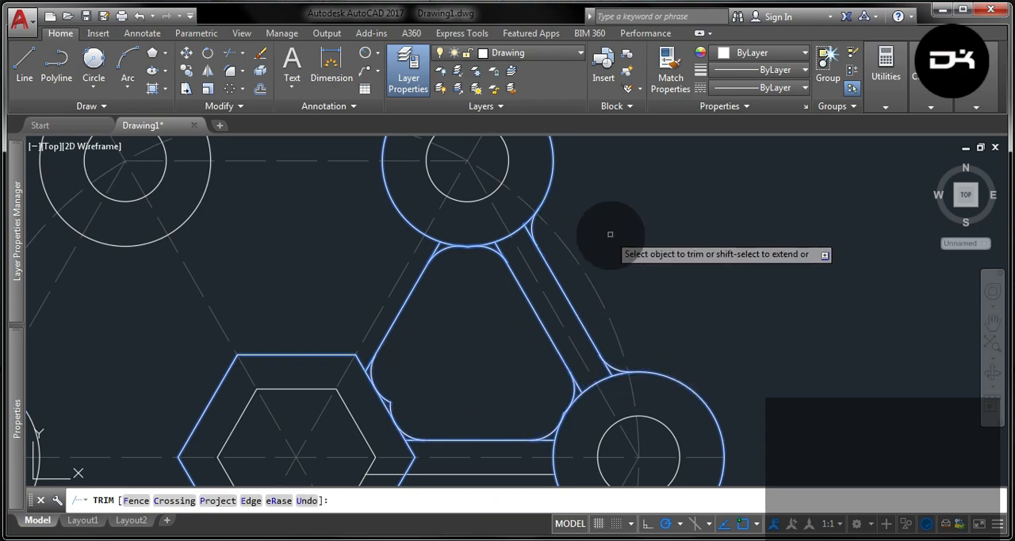
- Trim the leftover line stubs and overlapping arc tips along the lower edge of the upper-right outer circle
scroll(525, 226, "up", 4)
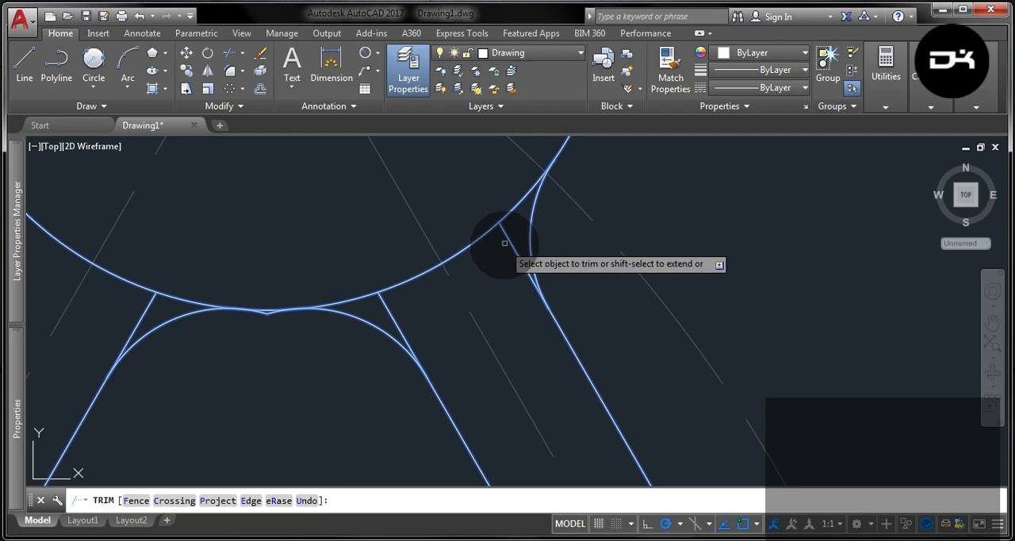
left_click(380, 306)
scroll(227, 294, "up", 5)
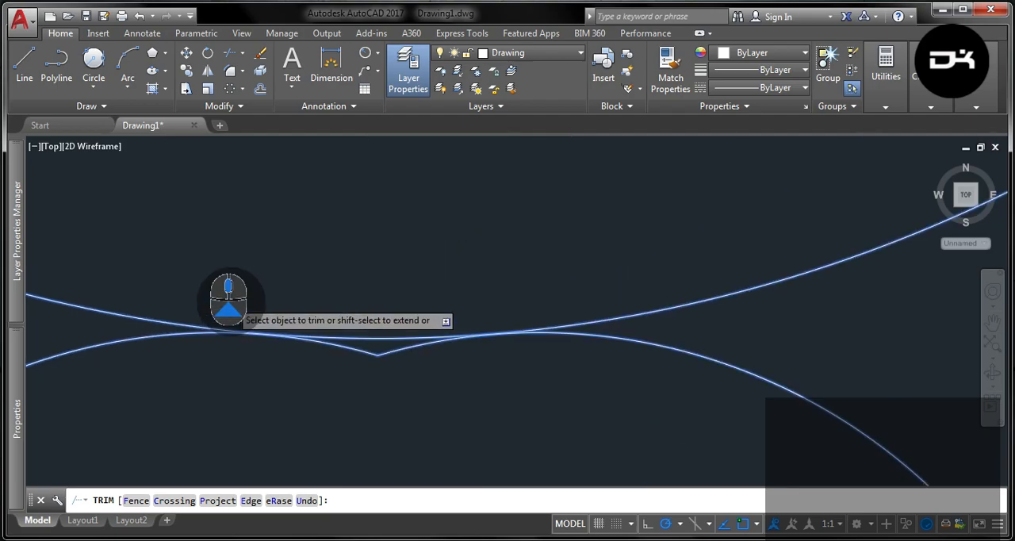
left_click(425, 408)
left_click(366, 352)
scroll(459, 387, "down", 4)
left_click(243, 367)
- Trim the overlapping arc tips where the pocket's corner arcs meet the upper-right and right outer circles
scroll(460, 222, "down", 6)
scroll(572, 412, "up", 6)
scroll(572, 419, "up", 5)
left_click(510, 203)
left_click(441, 234)
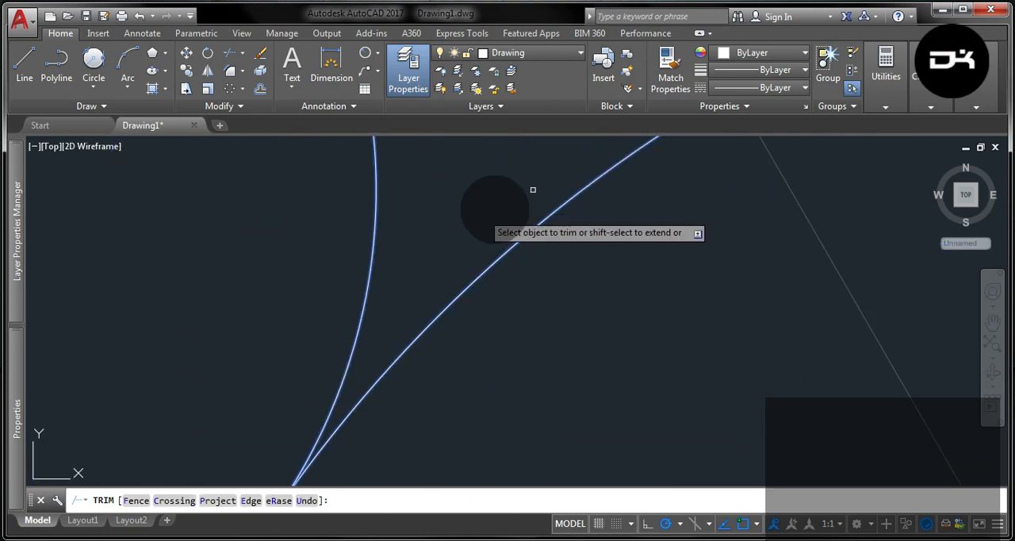
scroll(568, 178, "down", 5)
scroll(503, 270, "up", 8)
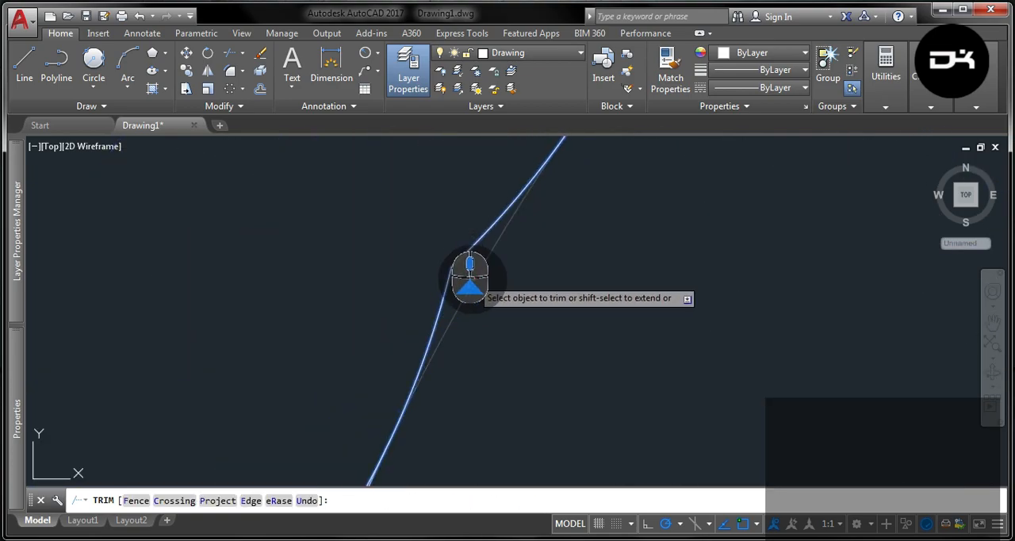
left_click(460, 265)
scroll(401, 329, "down", 5)
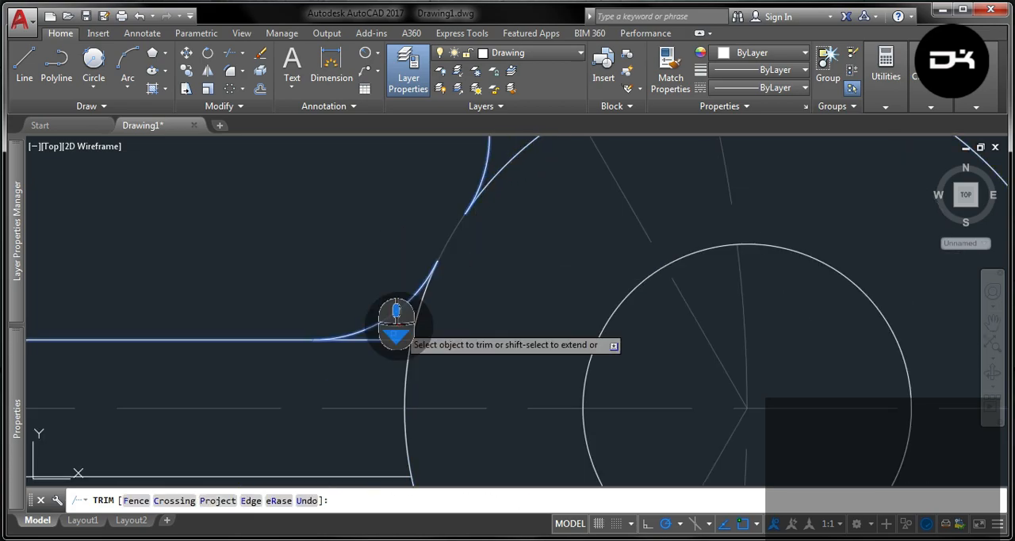
- Trim the leftover line stubs outside the triangular pocket's corner arcs, near the right outer circle and the outer hexagon
scroll(681, 341, "down", 5)
scroll(497, 340, "up", 5)
left_click(388, 342)
scroll(312, 205, "up", 6)
scroll(376, 251, "down", 2)
left_click(394, 252)
left_click(337, 184)
scroll(340, 249, "down", 3)
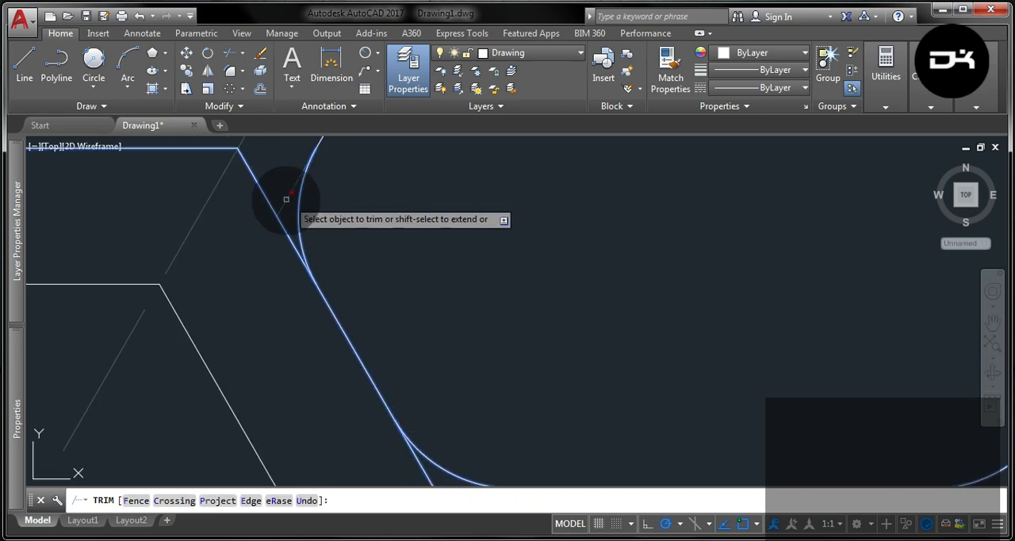
scroll(298, 273, "down", 4)
key("Escape")
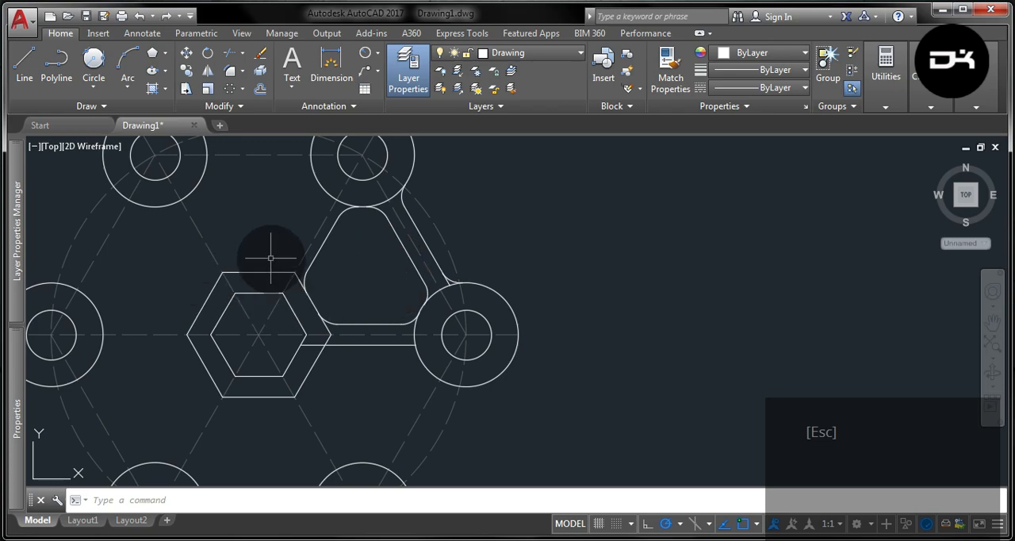
- Explode the outer hexagon into separate line segments
scroll(270, 258, "up", 4)
left_click(291, 293)
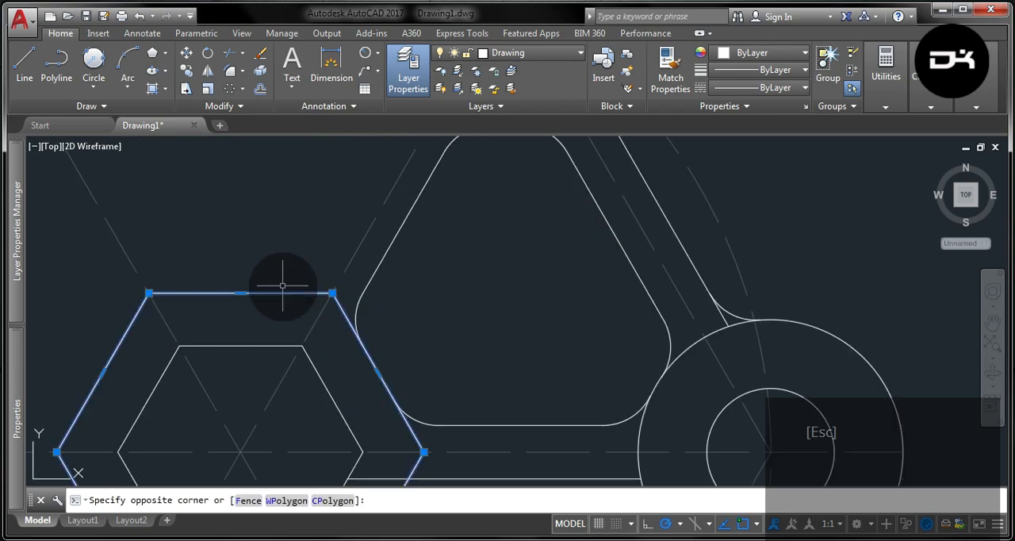
left_click(263, 71)
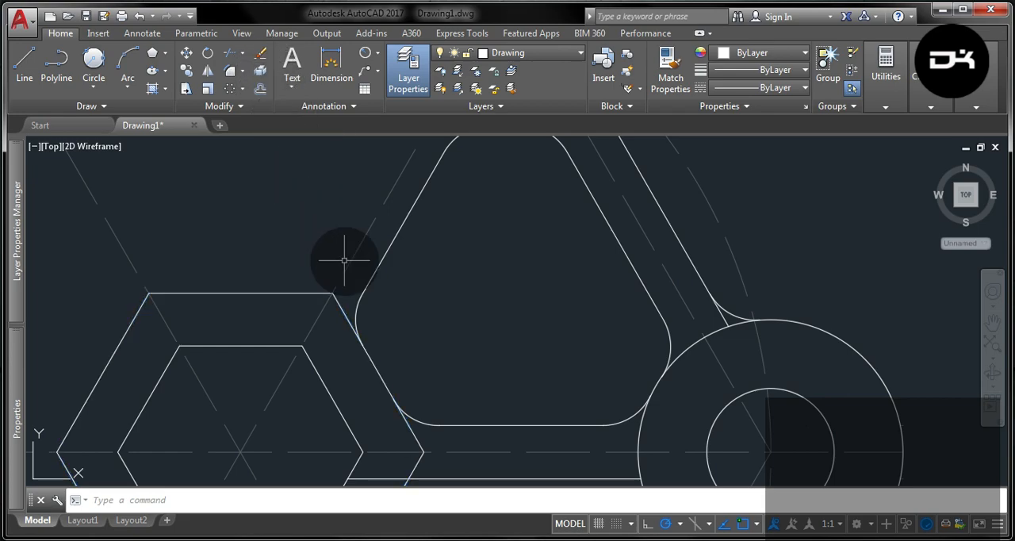
- Trim the outer hexagon's upper-right side to the stretch between the pocket's two corner arcs, using those arcs as cutting edges
left_click(356, 324)
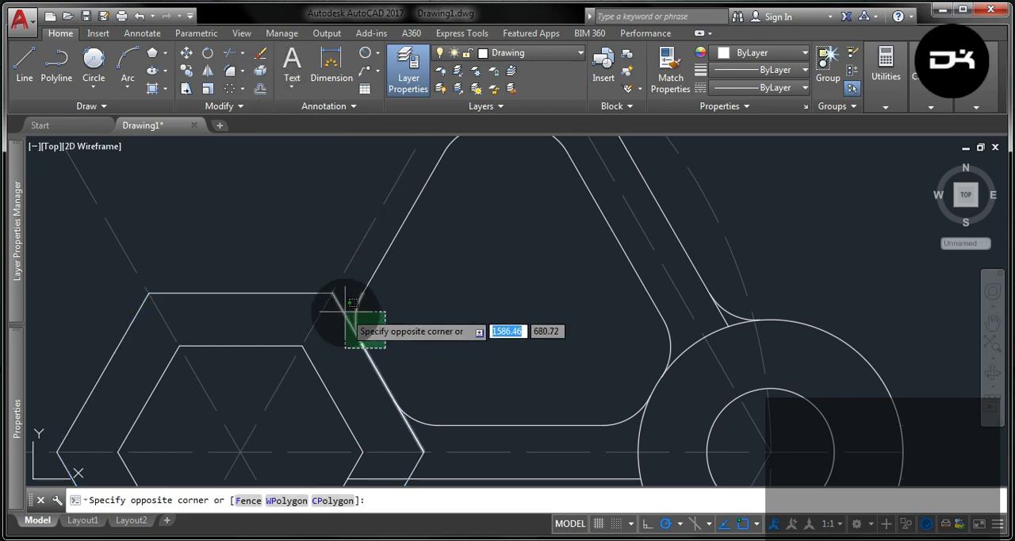
left_click(341, 307)
left_click(441, 429)
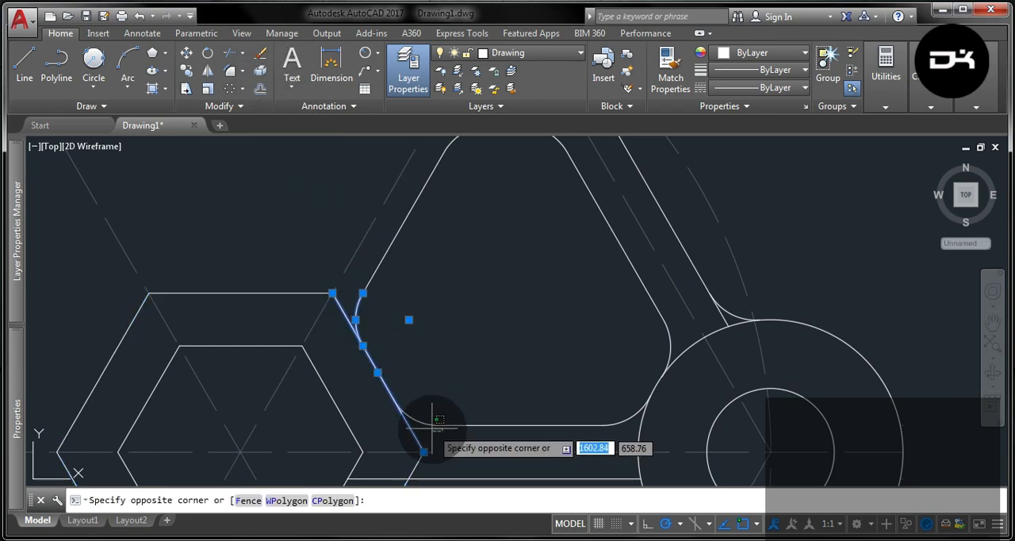
left_click(403, 403)
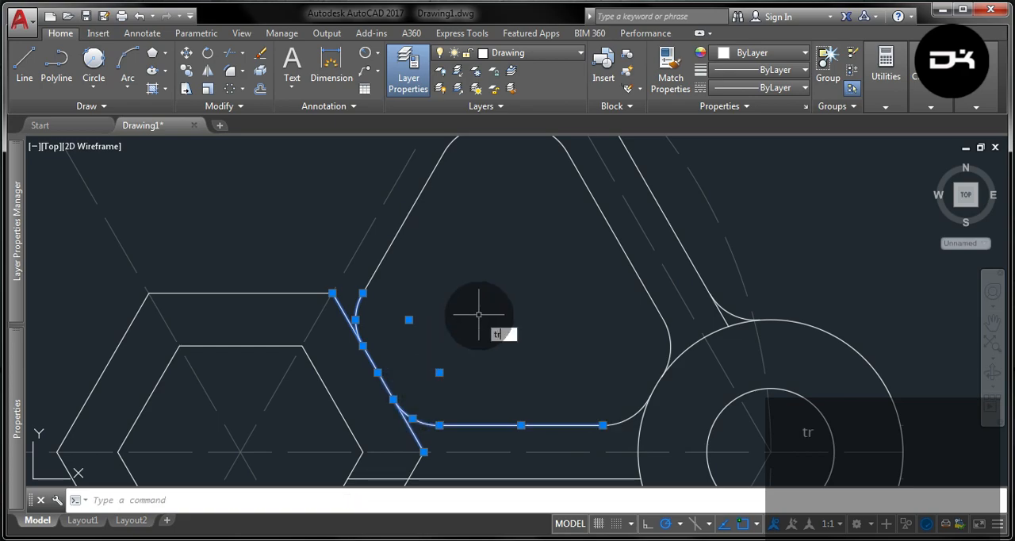
key("Return")
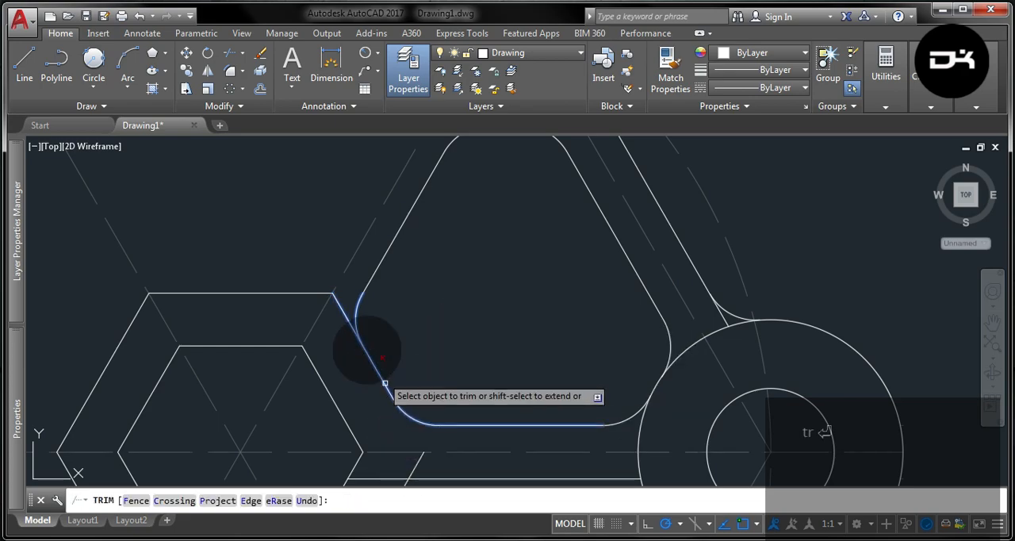
left_click(346, 321)
key("Escape")
scroll(487, 287, "down", 4)
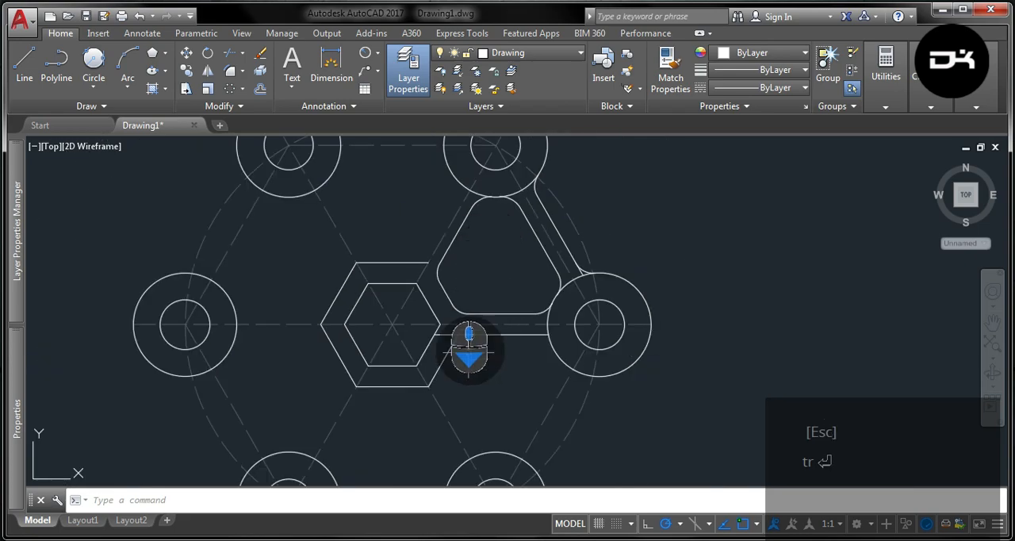
- Delete the lower horizontal bar line and the five outer hexagon sides that do not border the pocket
left_click(464, 336)
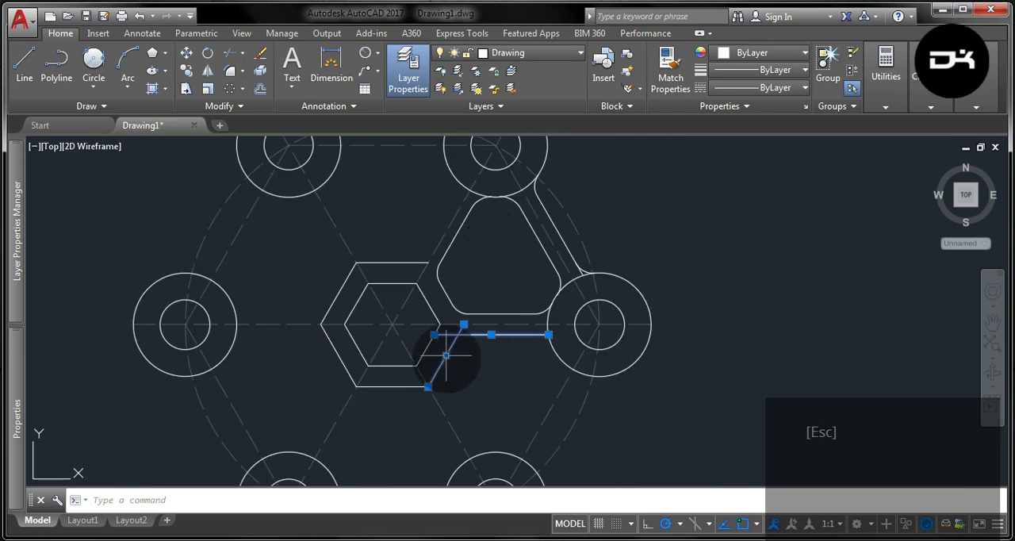
left_click(399, 388)
left_click(349, 363)
left_click(321, 346)
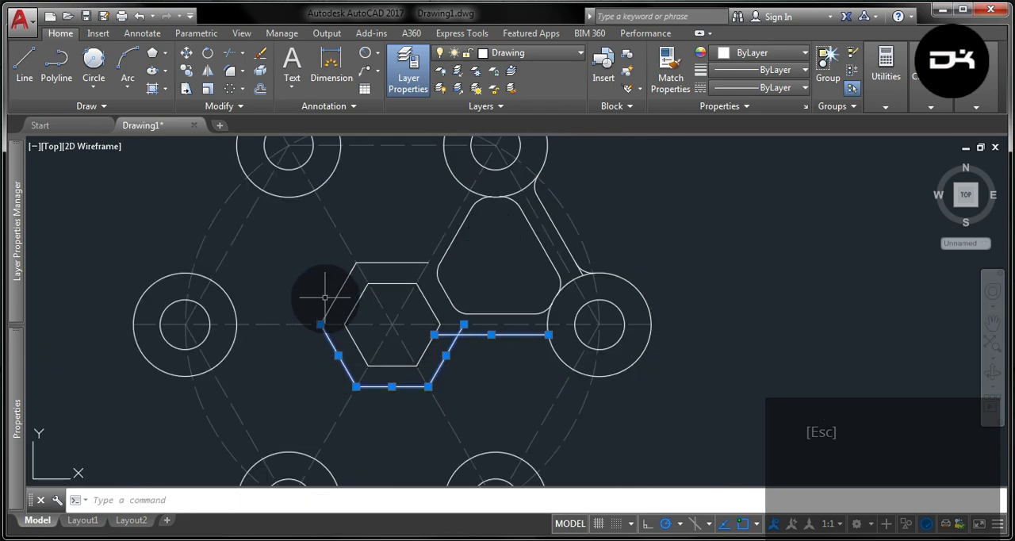
left_click(396, 263)
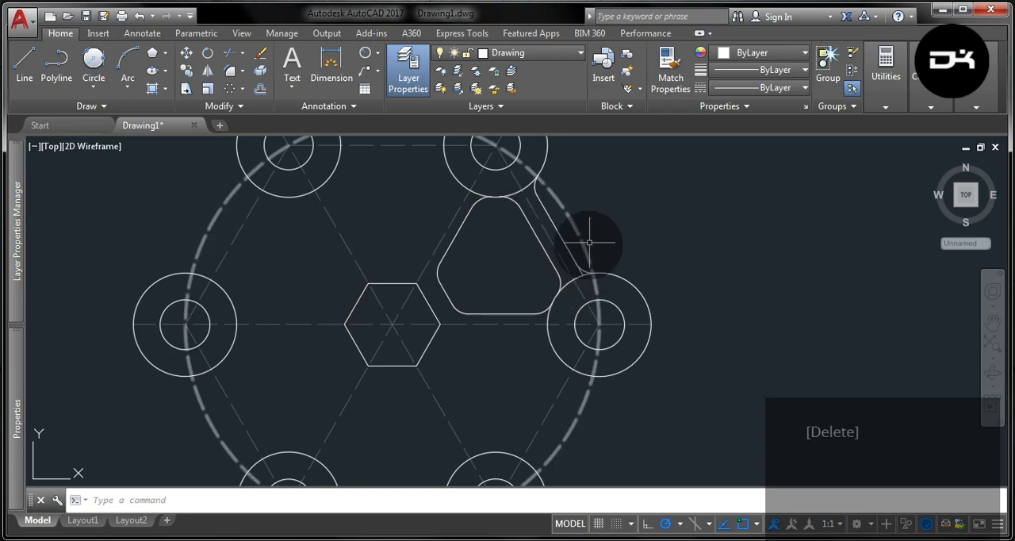
- Trim the upper-right bar's outer line stub between its fillet arc and the right outer circle
scroll(586, 246, "up", 5)
left_click(607, 340)
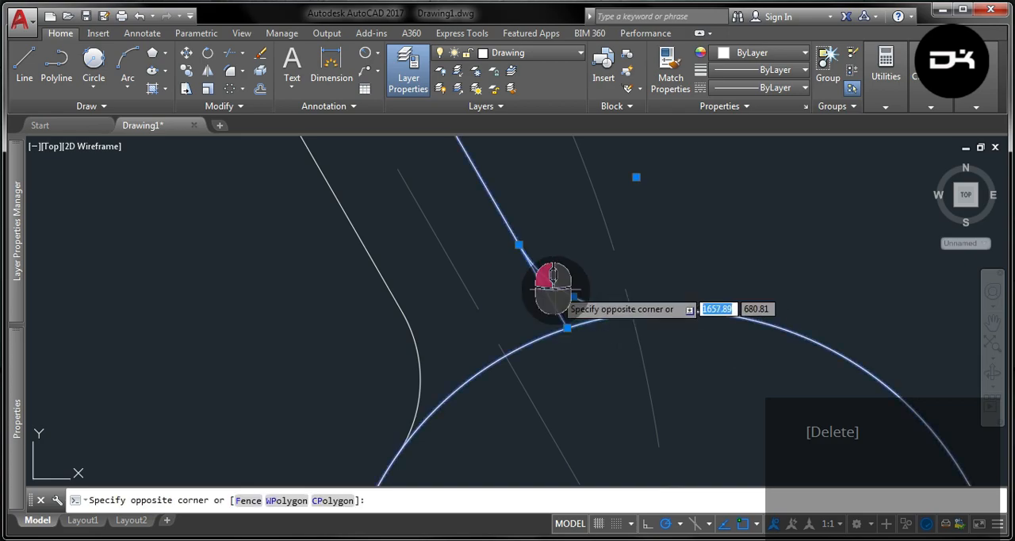
left_click(561, 289)
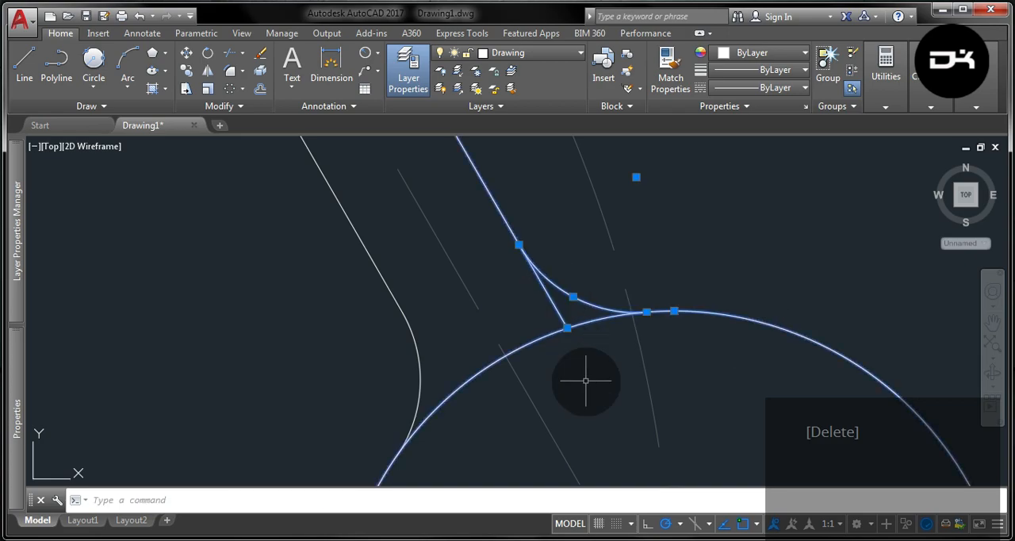
left_click(563, 325)
left_click(527, 308)
key("Escape")
scroll(562, 373, "down", 6)
- Create a polar array of the rounded pocket outline and the outer bar line with its fillet arcs, 6 items over 360° around the hexagon's centre
scroll(590, 313, "up", 2)
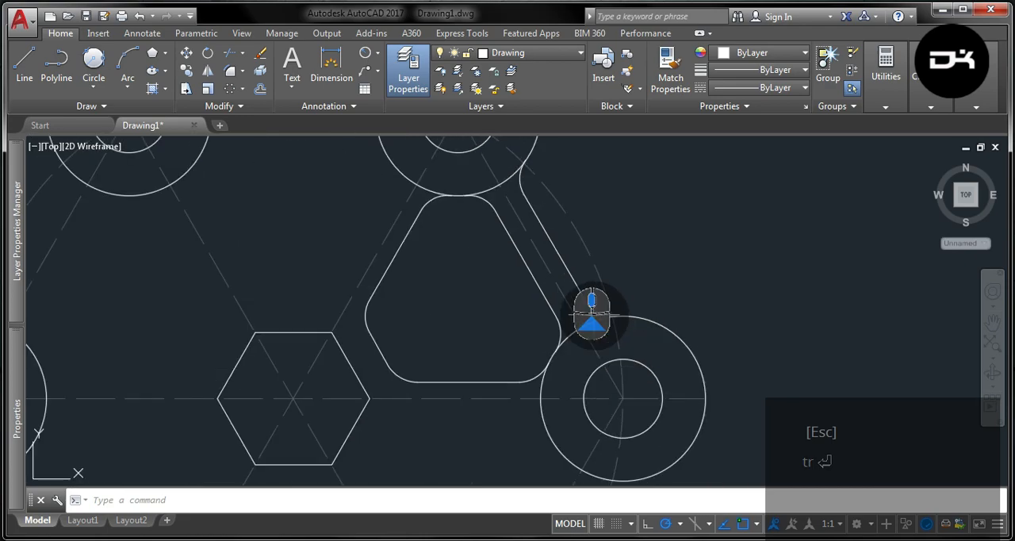
scroll(598, 341, "up", 5)
left_click(579, 354)
left_click(524, 282)
left_click(461, 424)
left_click(308, 313)
scroll(573, 435, "down", 5)
scroll(498, 335, "down", 2)
scroll(465, 276, "up", 4)
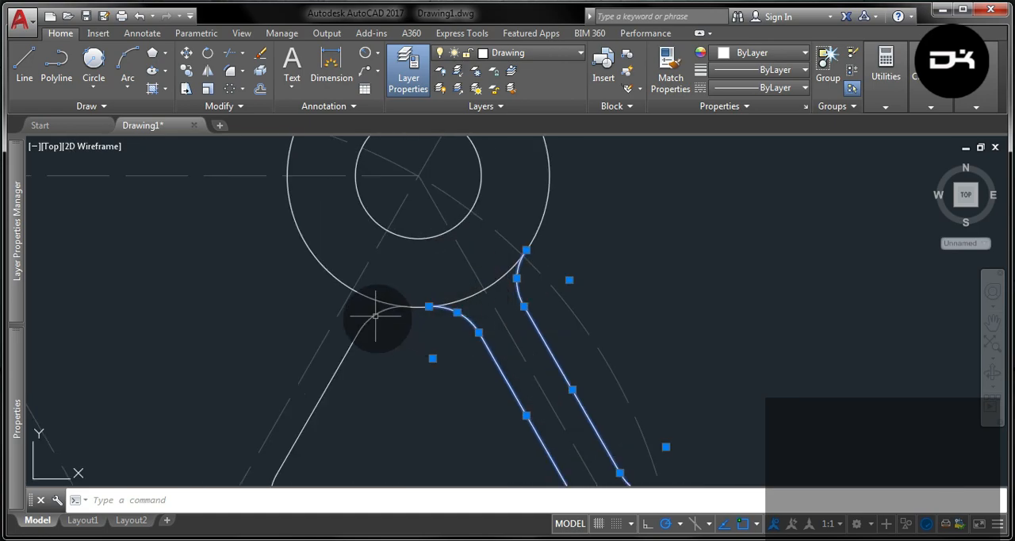
scroll(528, 254, "down", 4)
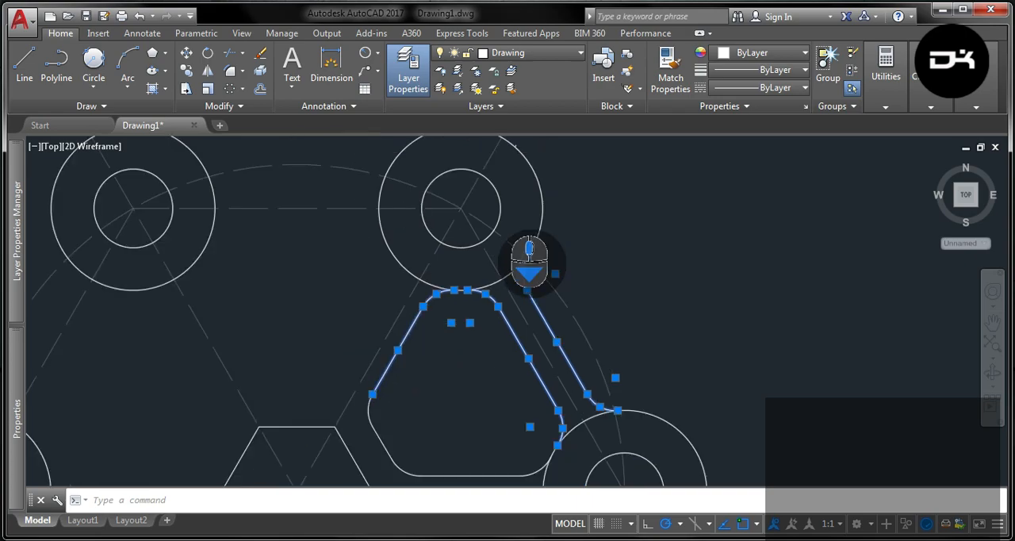
scroll(483, 401, "up", 4)
scroll(488, 389, "up", 2)
left_click(490, 391)
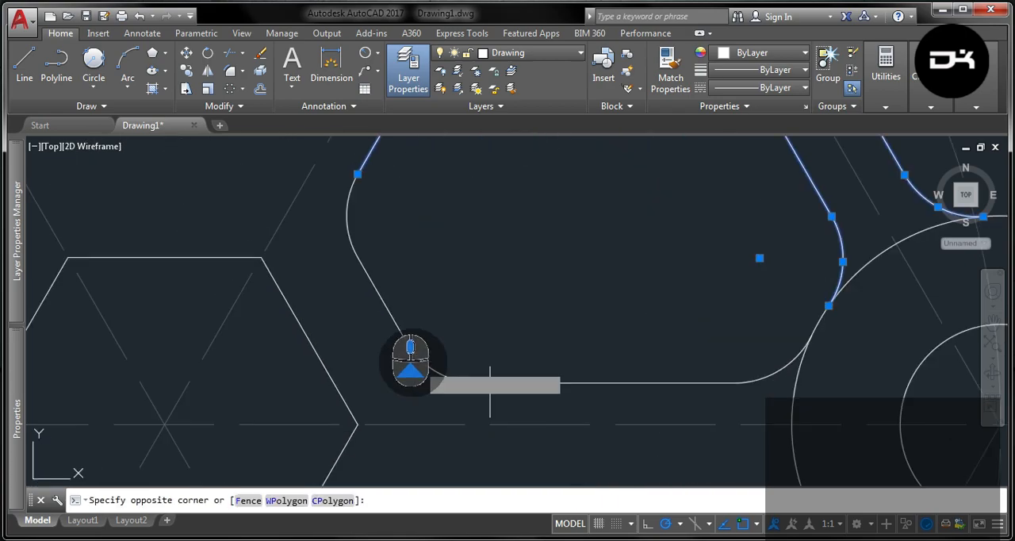
left_click(350, 183)
left_click(778, 375)
left_click(770, 358)
scroll(654, 372, "down", 2)
scroll(654, 377, "down", 3)
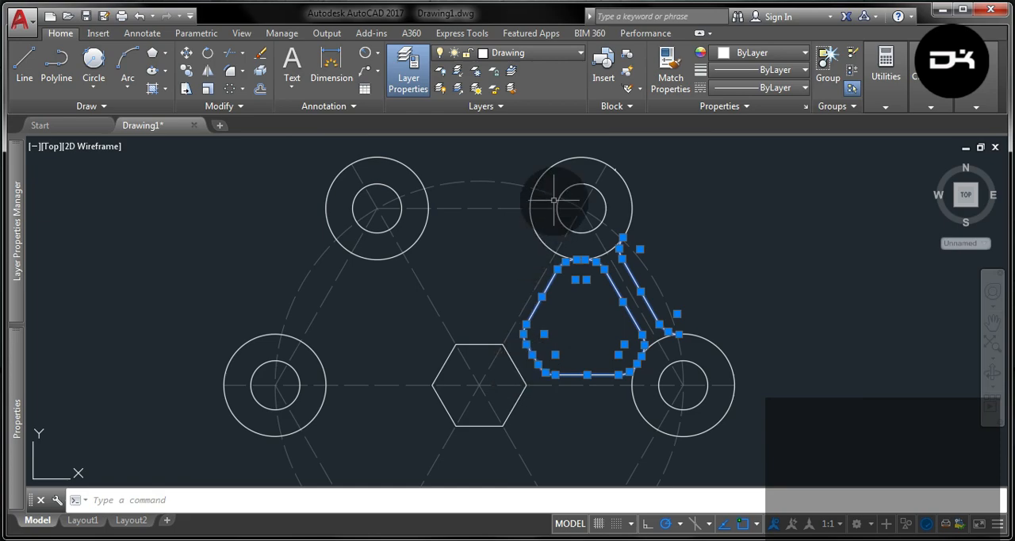
scroll(471, 170, "down", 2)
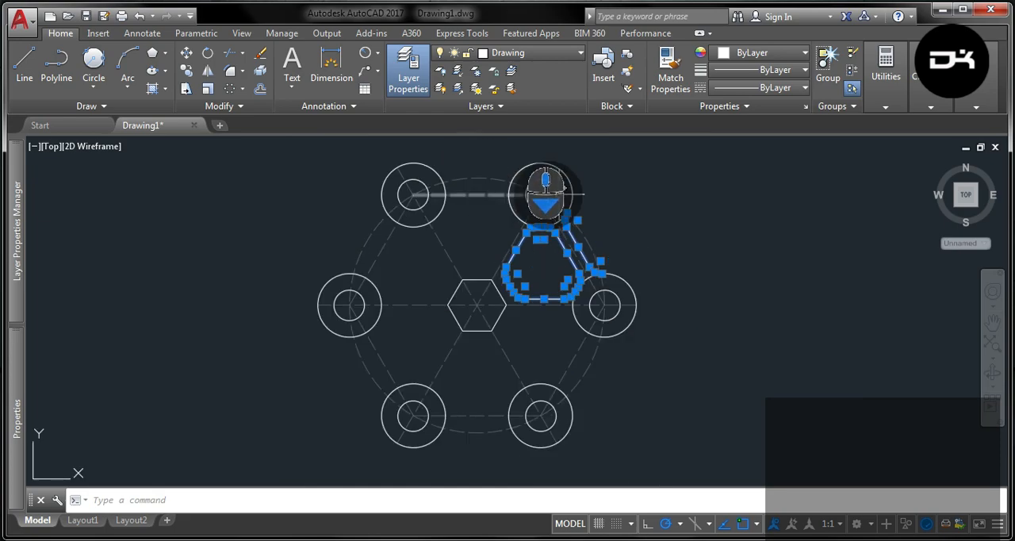
left_click(230, 89)
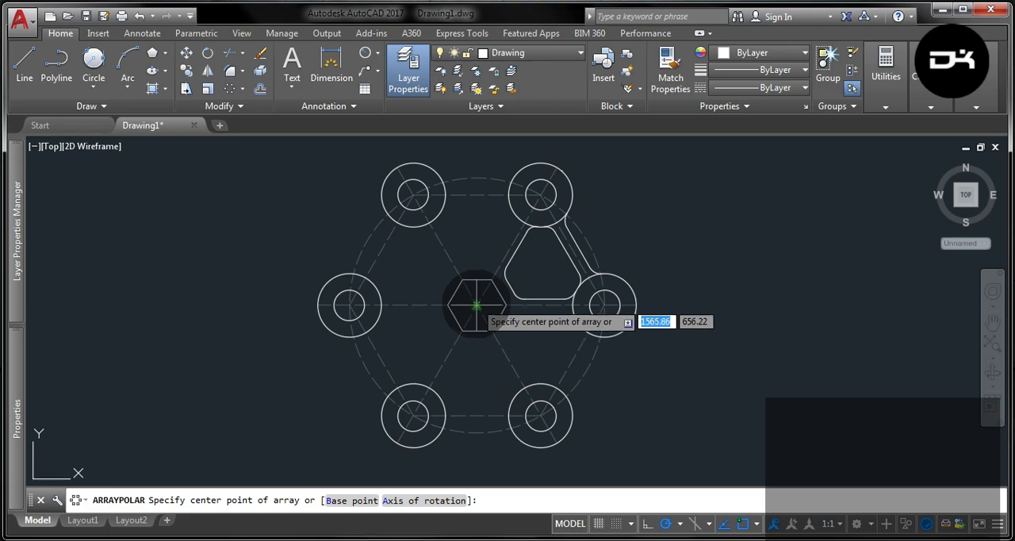
left_click(476, 305)
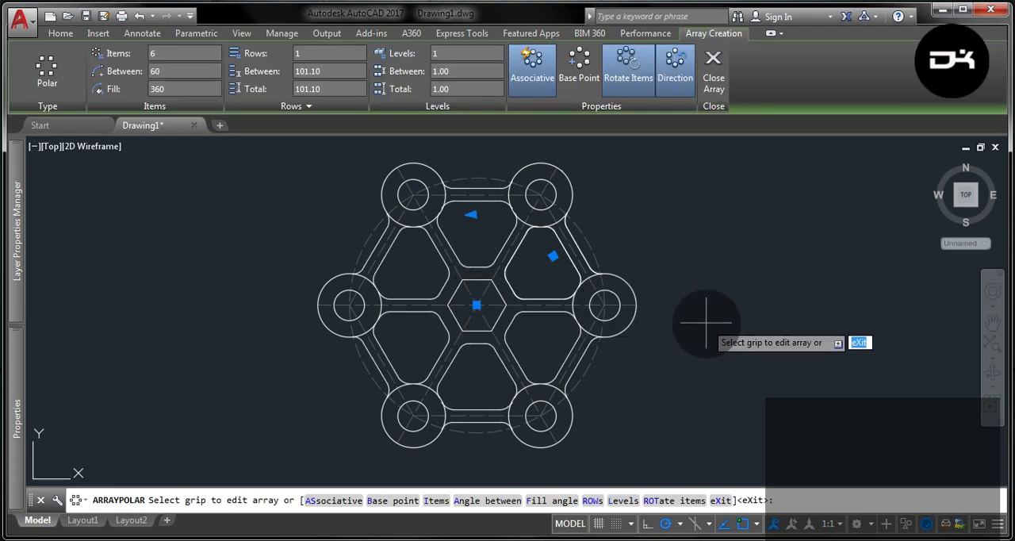
key("Return")
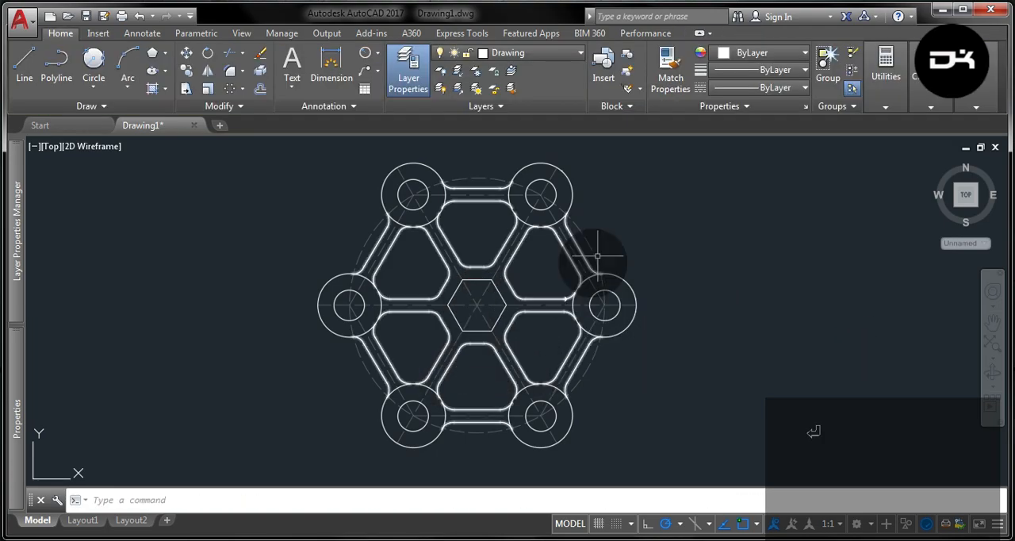
middle_click_drag(652, 216, 599, 232)
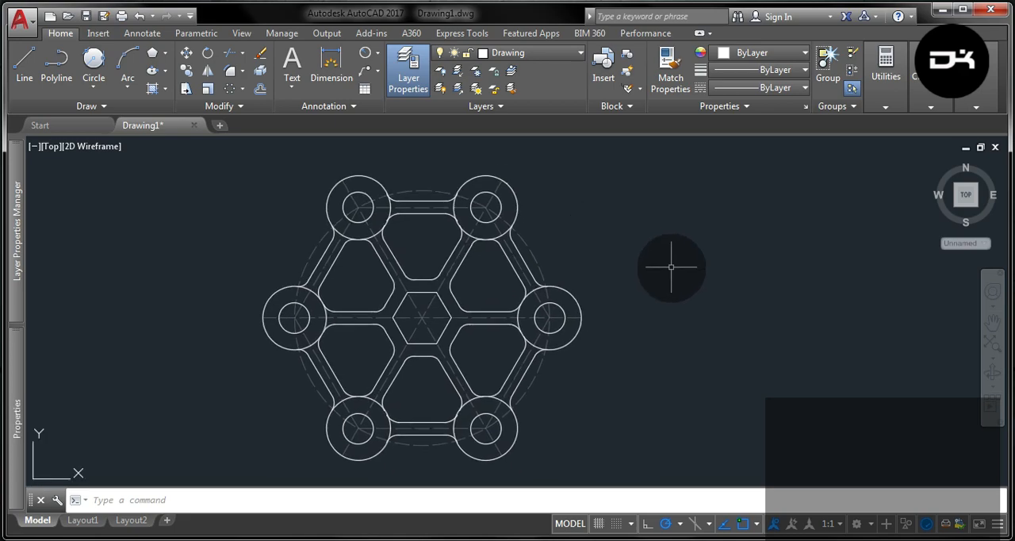